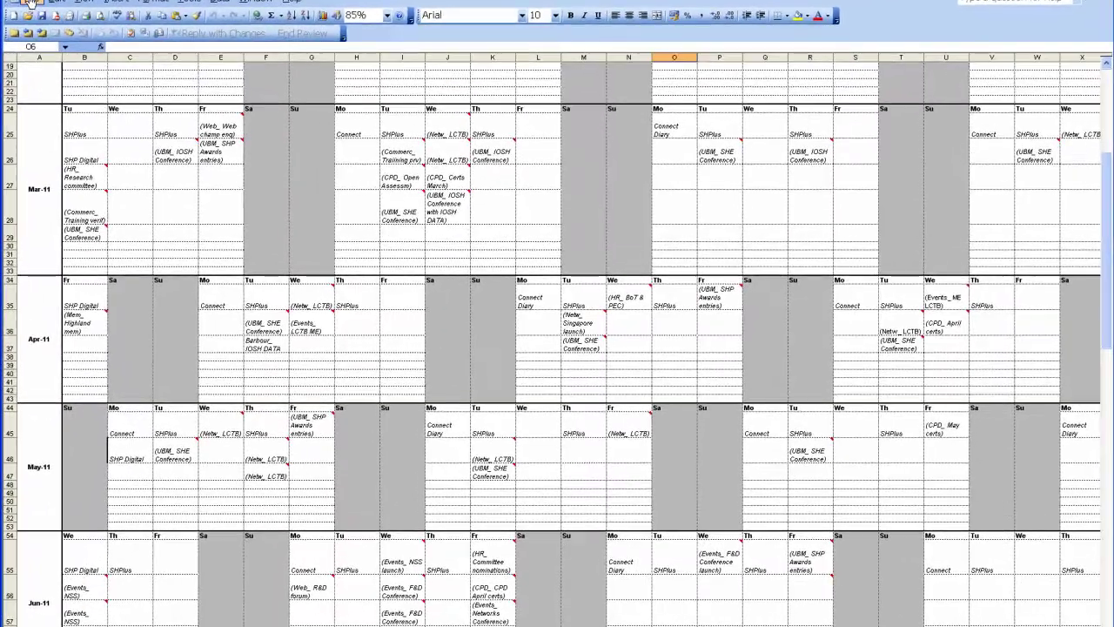
Step: Choose PDFill PDF&Image Writer as the printer for the planner
left_click(30, 3)
left_click(52, 62)
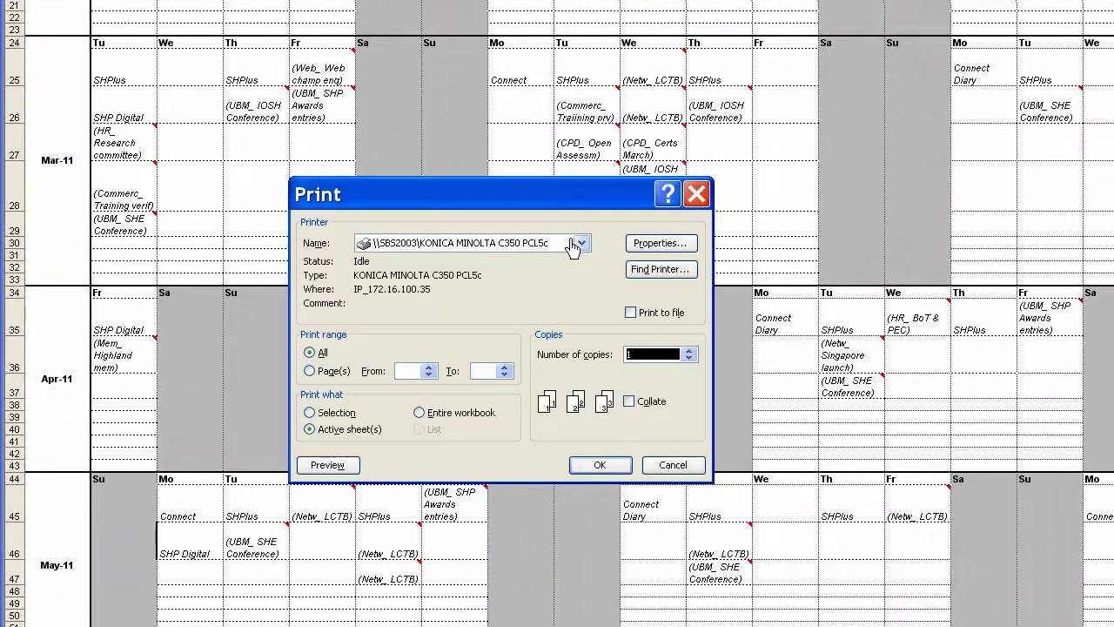
left_click(580, 243)
left_click_drag(582, 271, 586, 306)
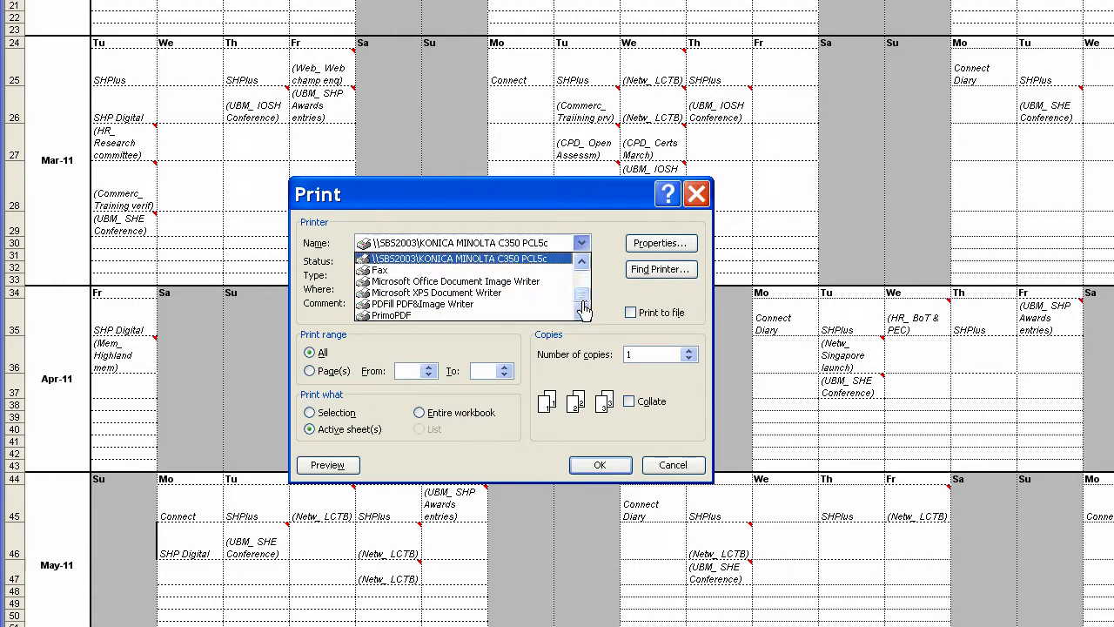
left_click(487, 303)
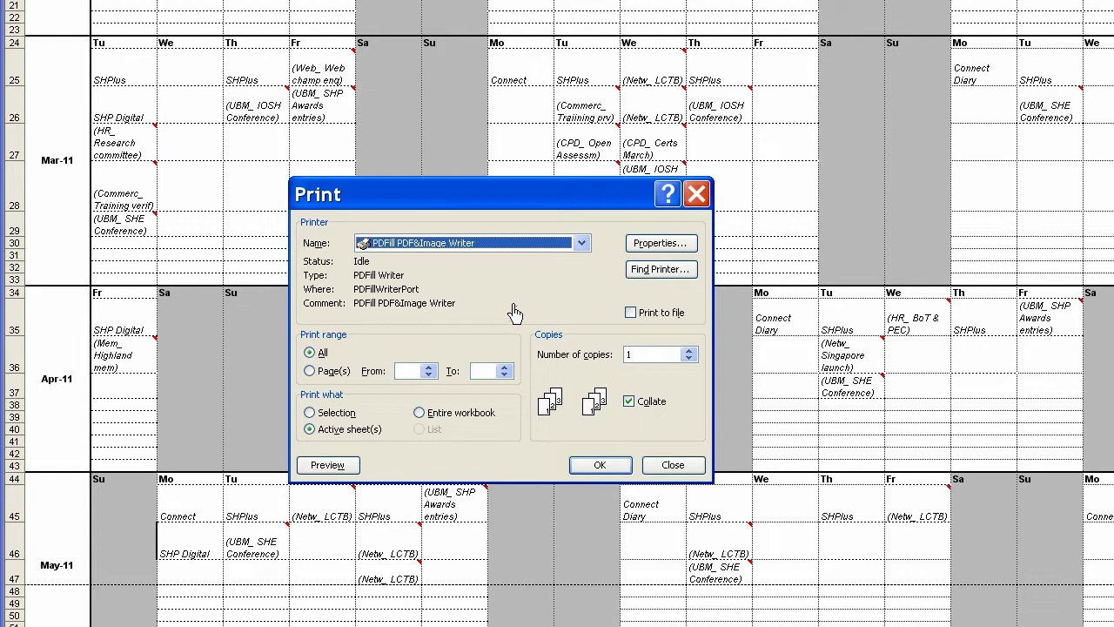
Step: Open the PDF writer's properties and review its Layout and Paper/Quality settings
left_click(653, 246)
left_click(327, 241)
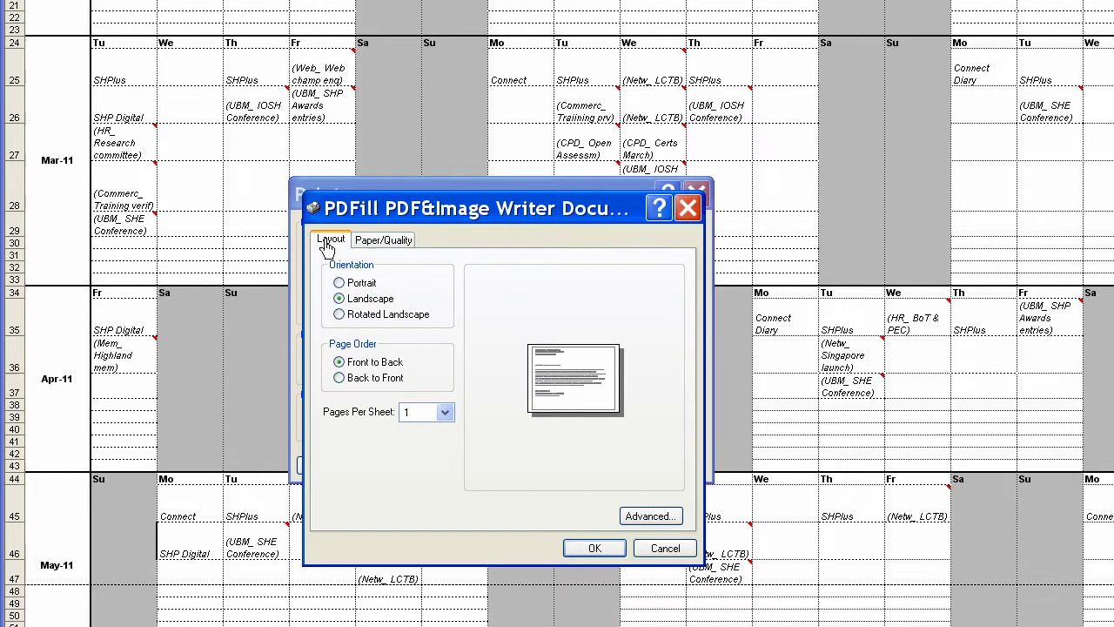
left_click(387, 247)
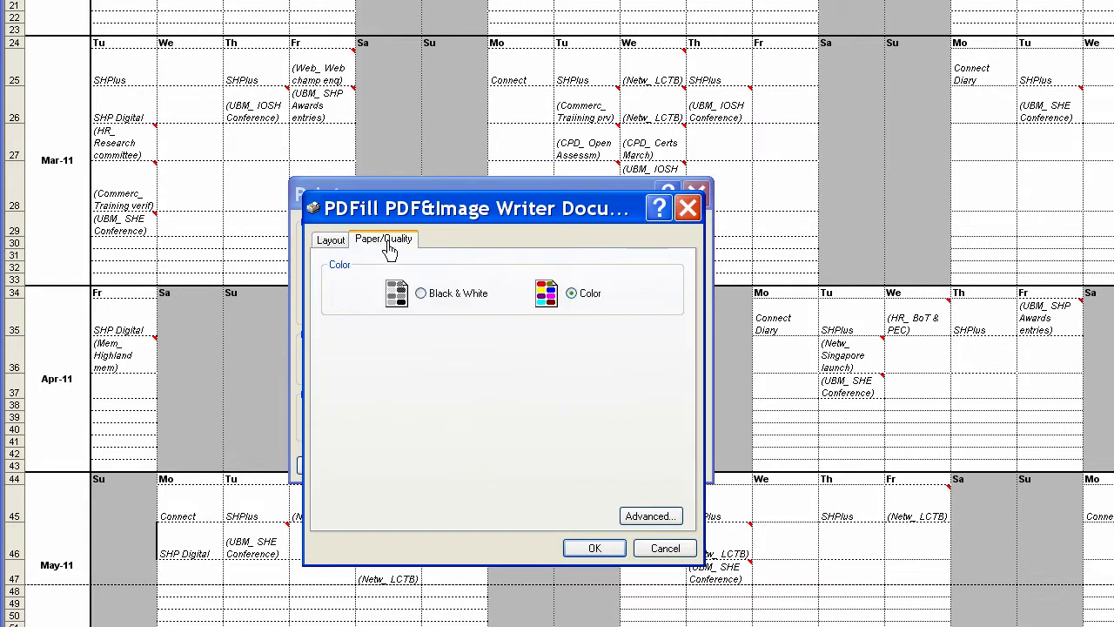
left_click(335, 242)
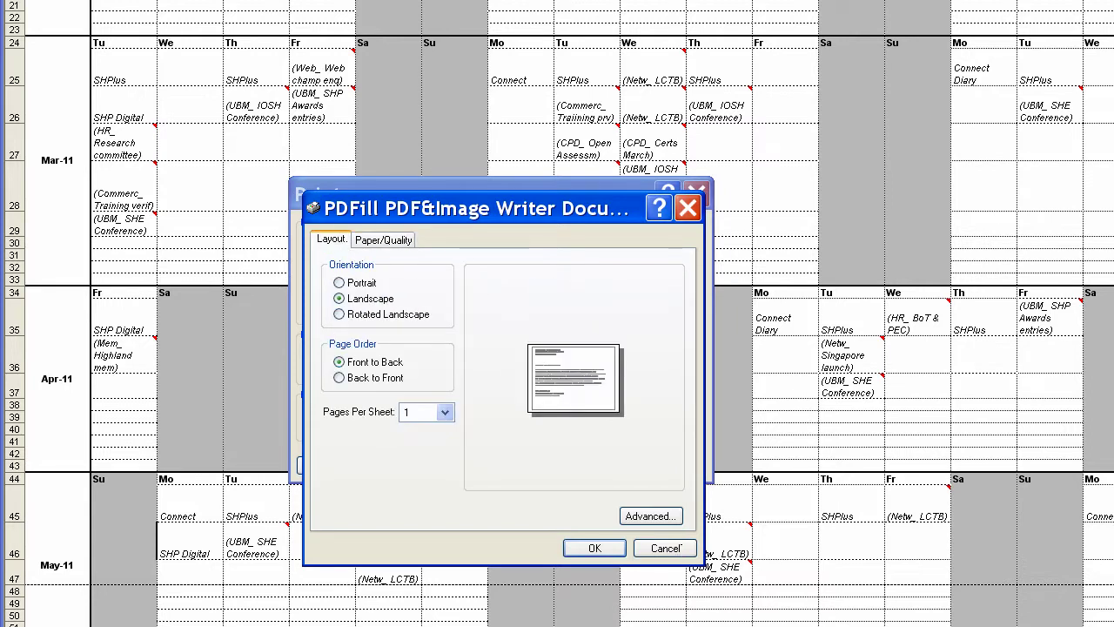
left_click(383, 240)
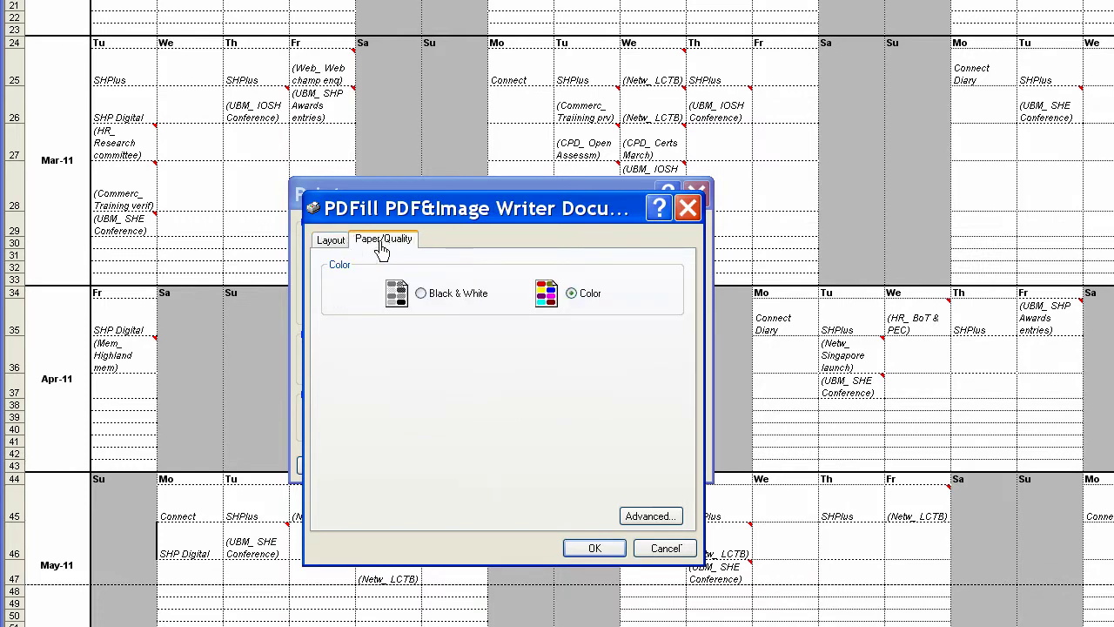
Step: Set the PDFill writer's paper size to A1 in Advanced Options and confirm both dialogs
left_click(635, 514)
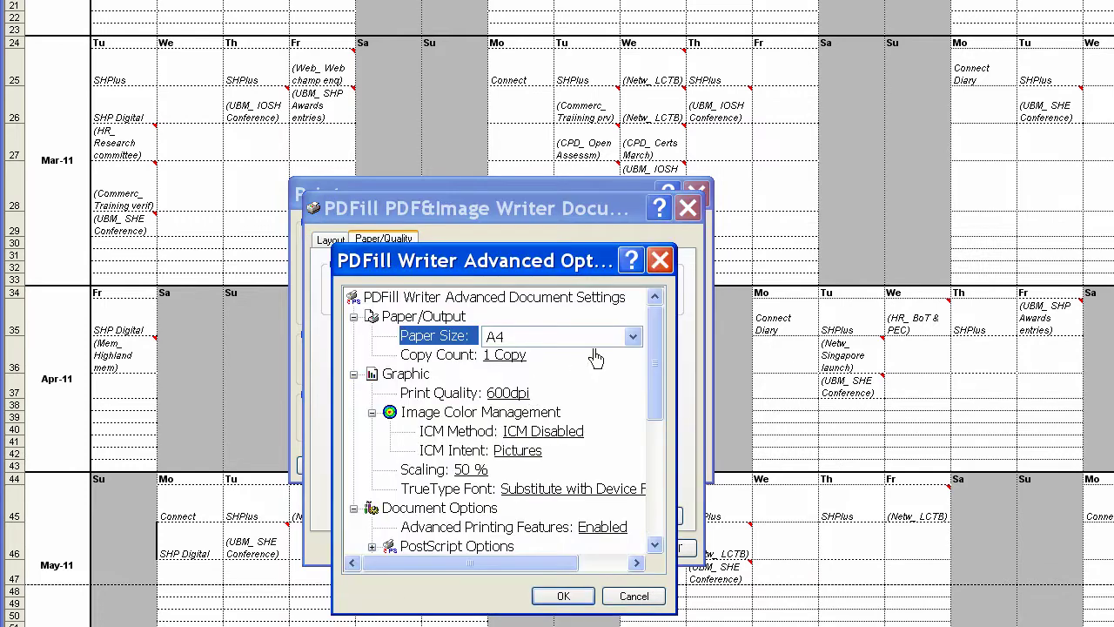
left_click(632, 336)
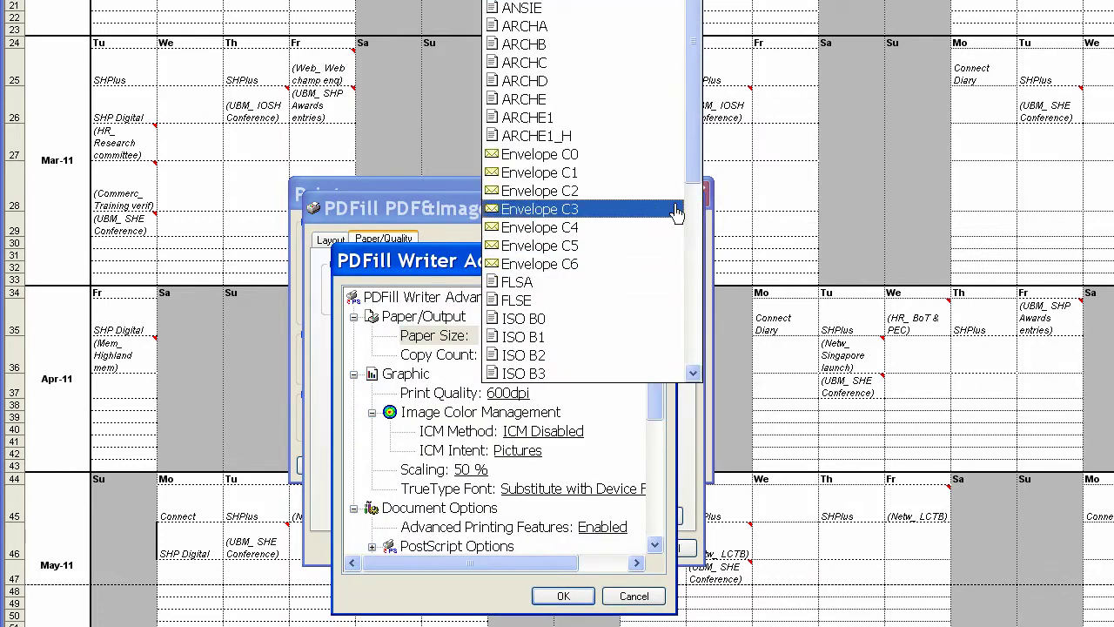
scroll(683, 143, "up", 1)
scroll(678, 87, "up", 1)
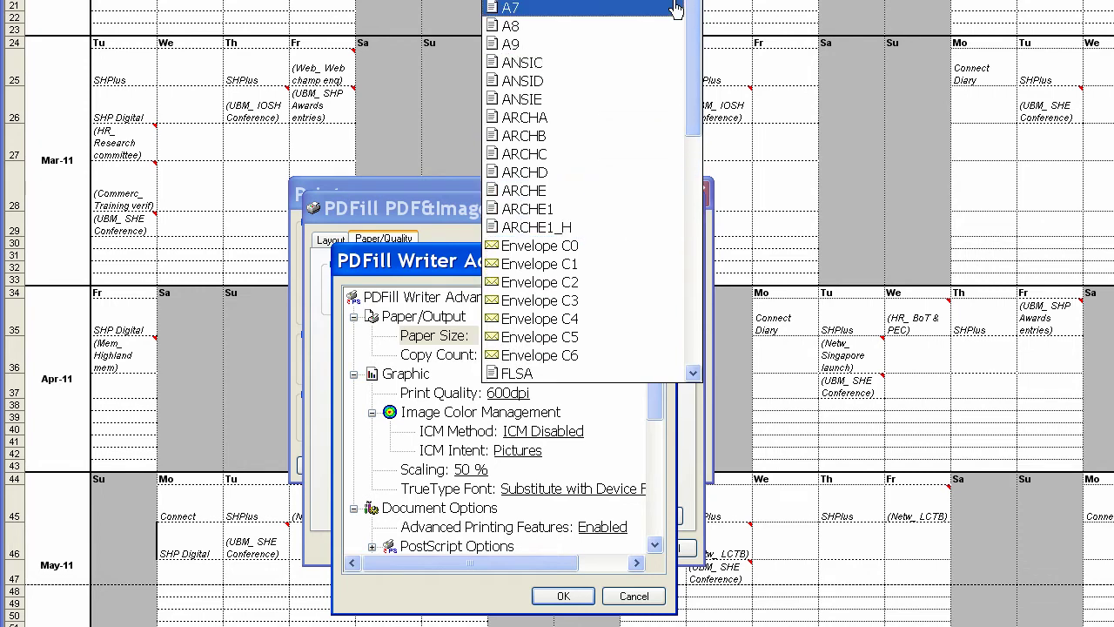
scroll(678, 9, "up", 2)
left_click(677, 8)
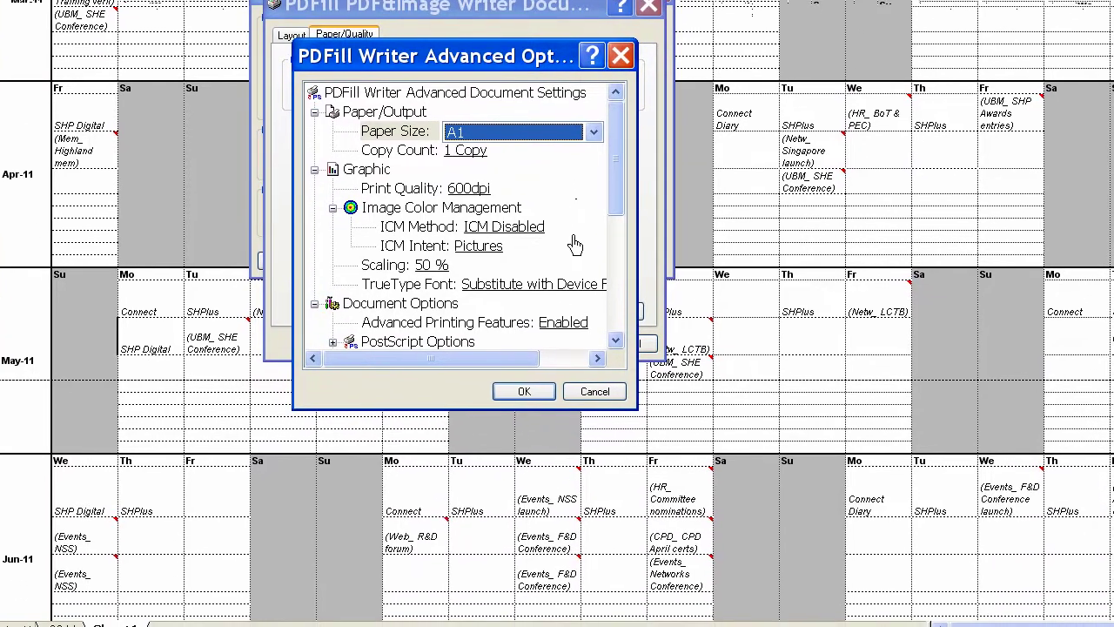
left_click(525, 391)
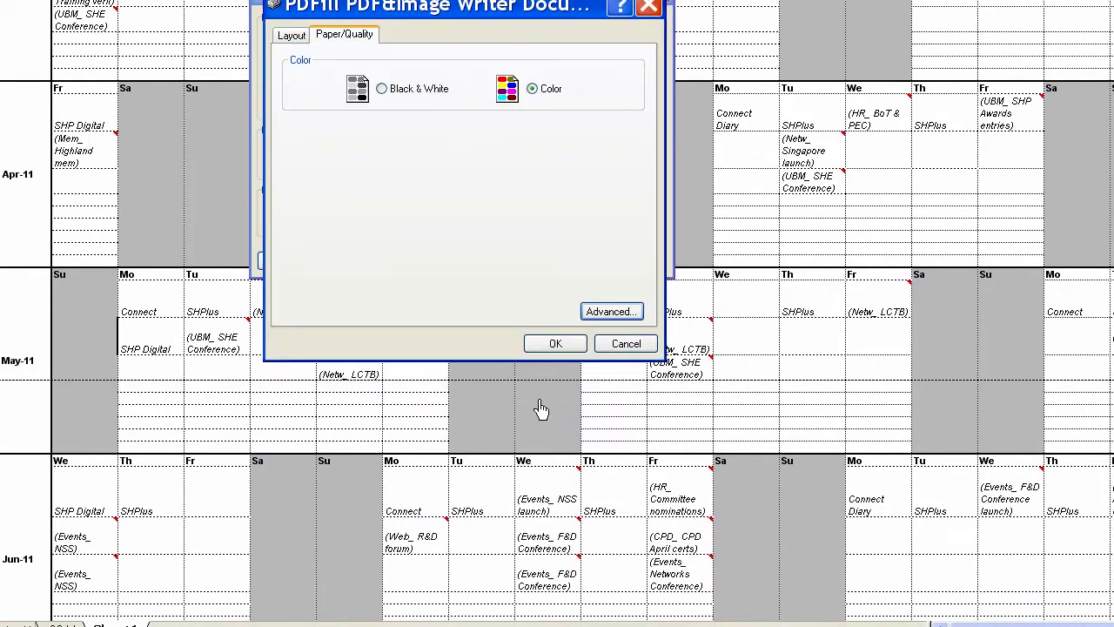
left_click(557, 344)
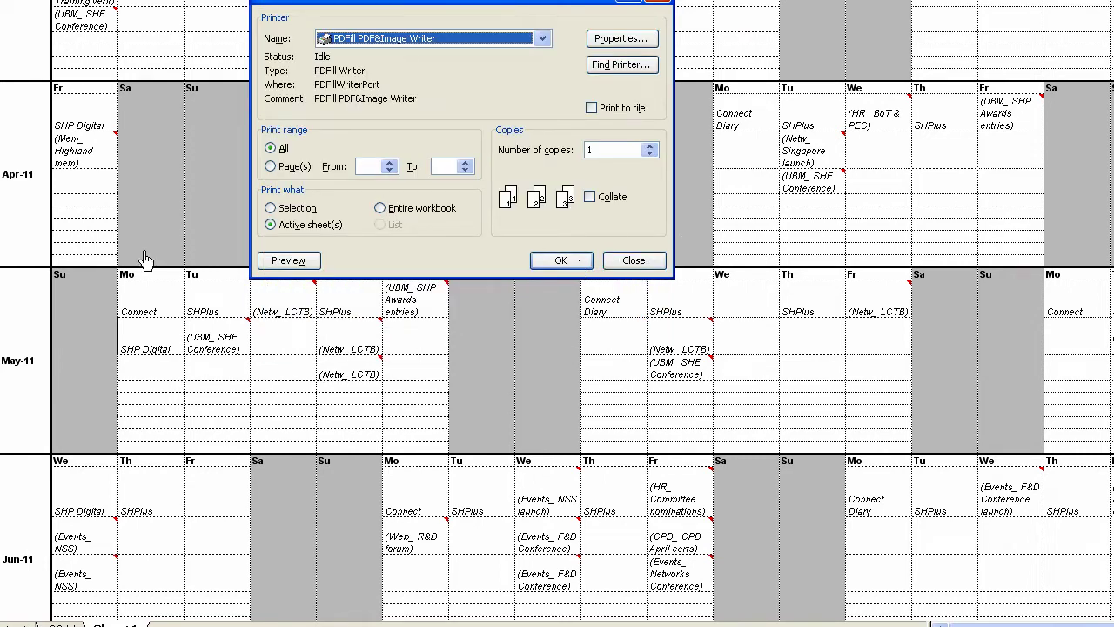
left_click_drag(440, 2, 572, 270)
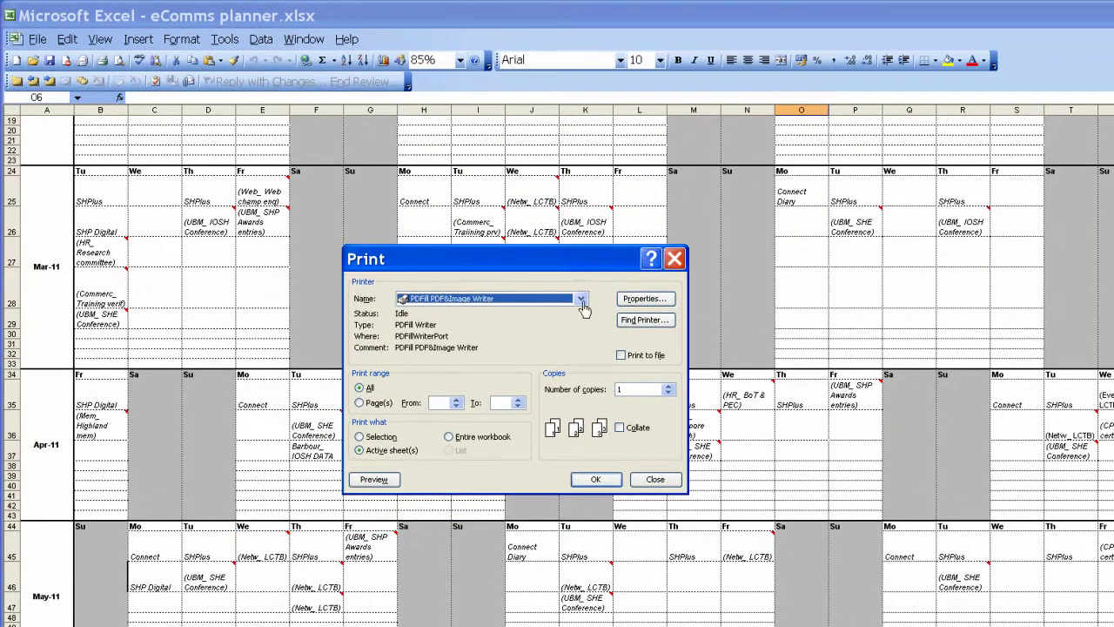
Step: Close the Print dialog and set Page Setup scaling to fit 1 page wide by 1 tall
left_click(668, 484)
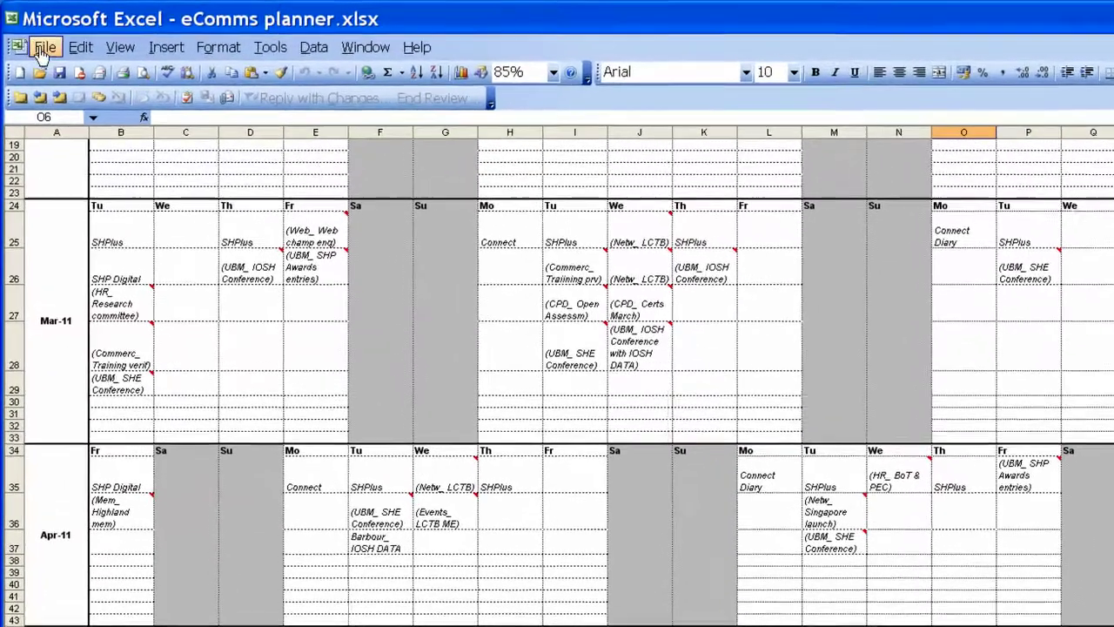
left_click(42, 50)
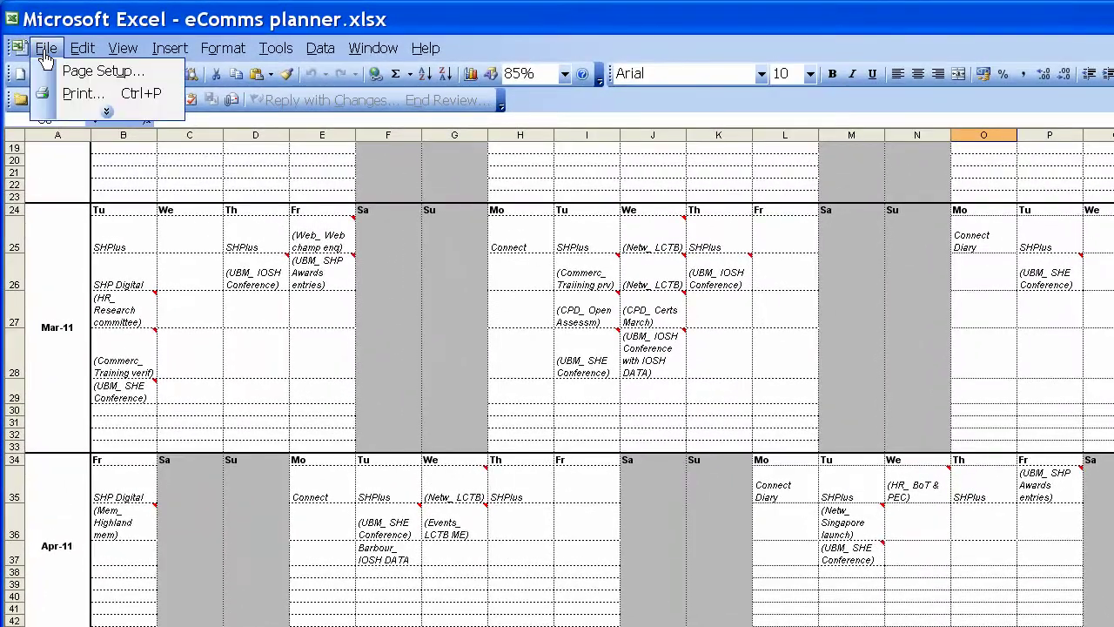
left_click(89, 73)
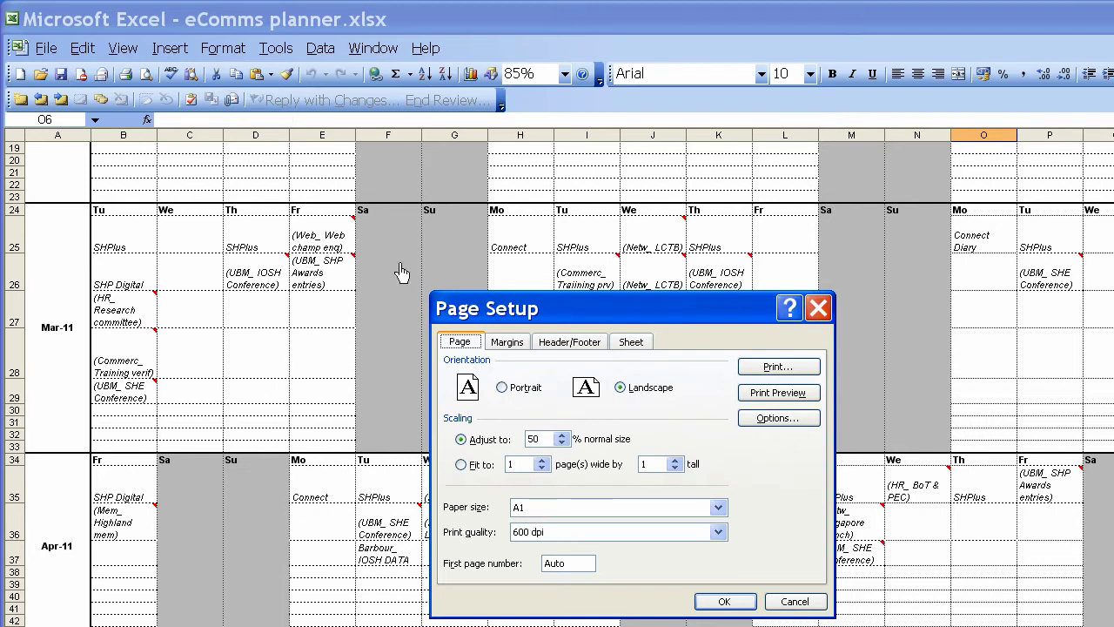
left_click(461, 465)
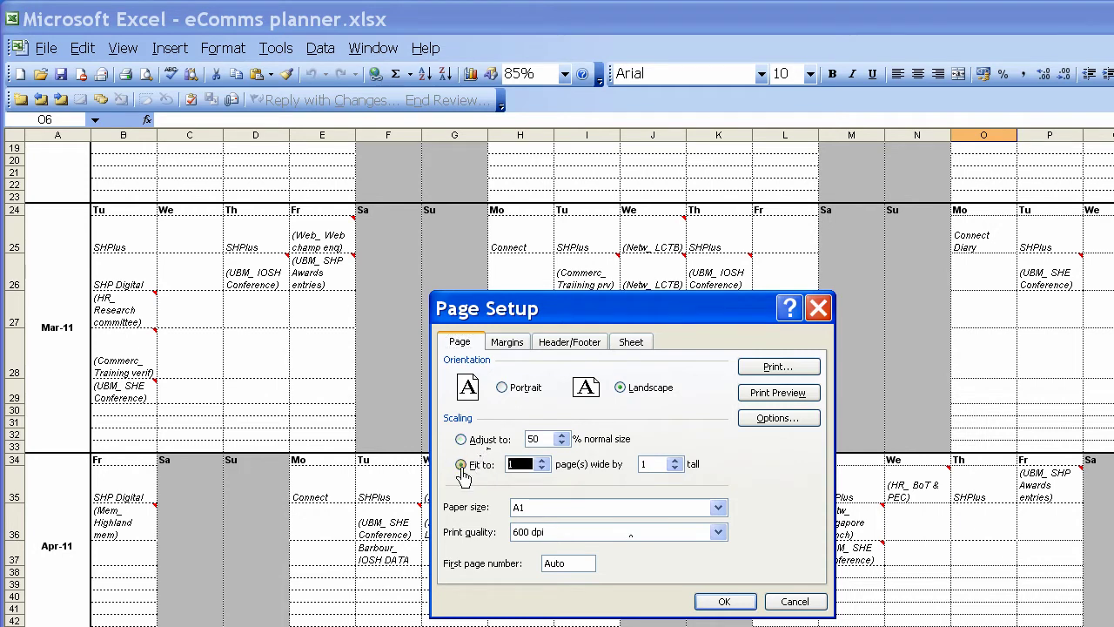
left_click(541, 459)
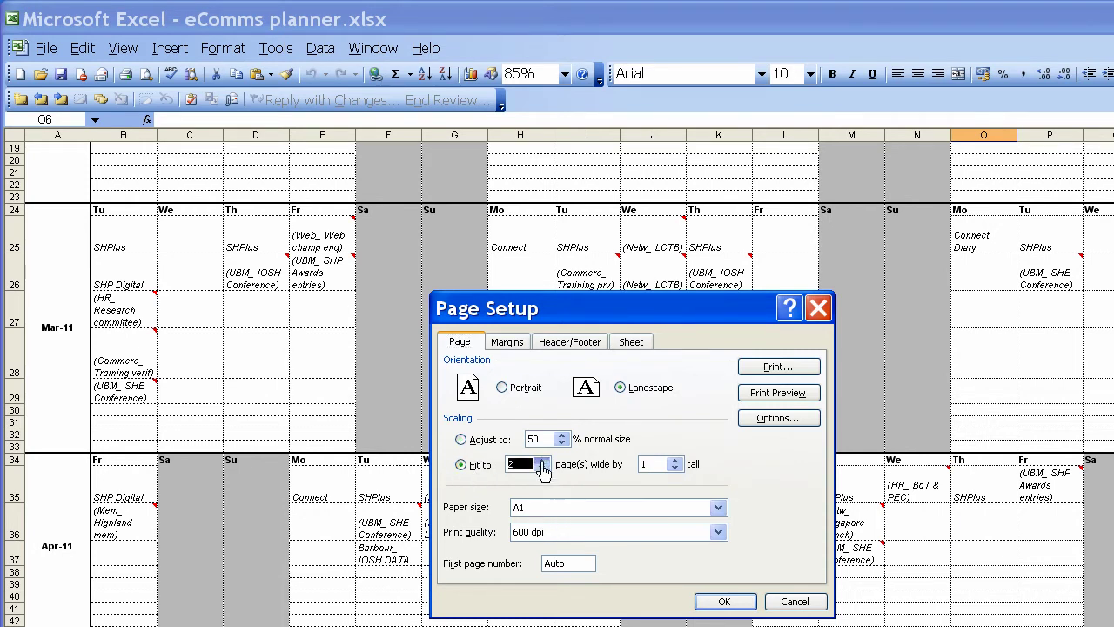
left_click(541, 468)
left_click(503, 349)
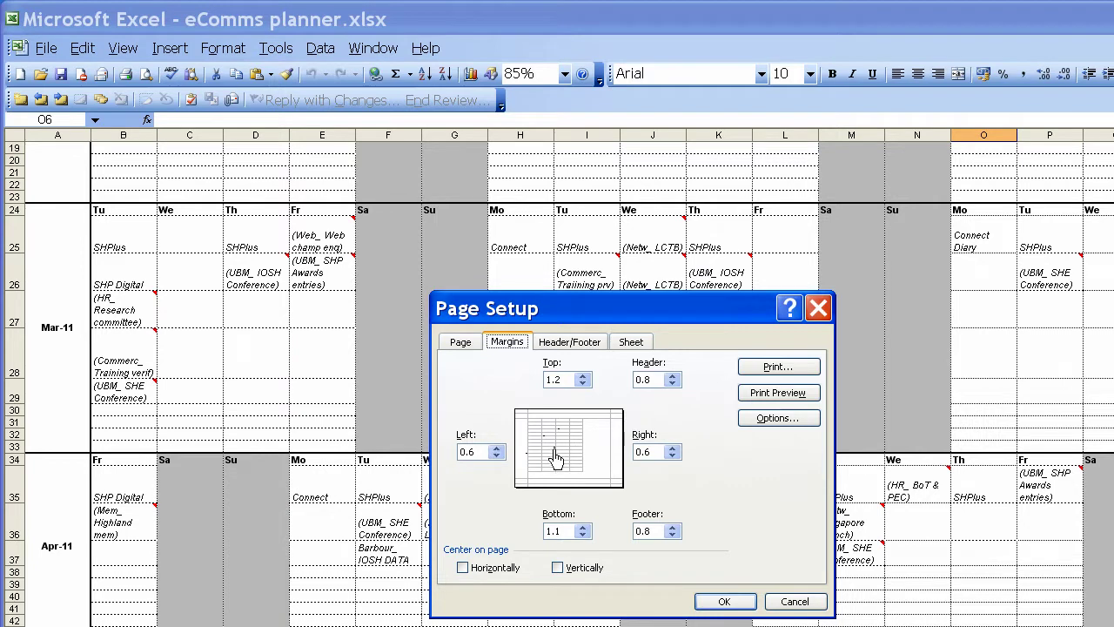
Step: Centre the planner horizontally and vertically on the page and apply the page setup
left_click(462, 567)
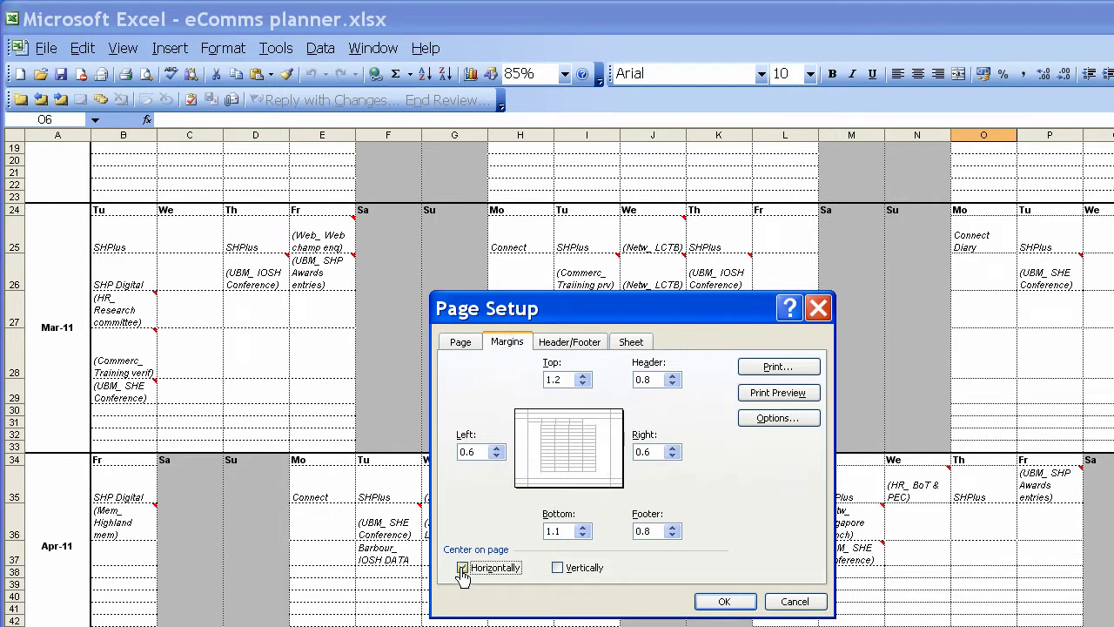
left_click(558, 567)
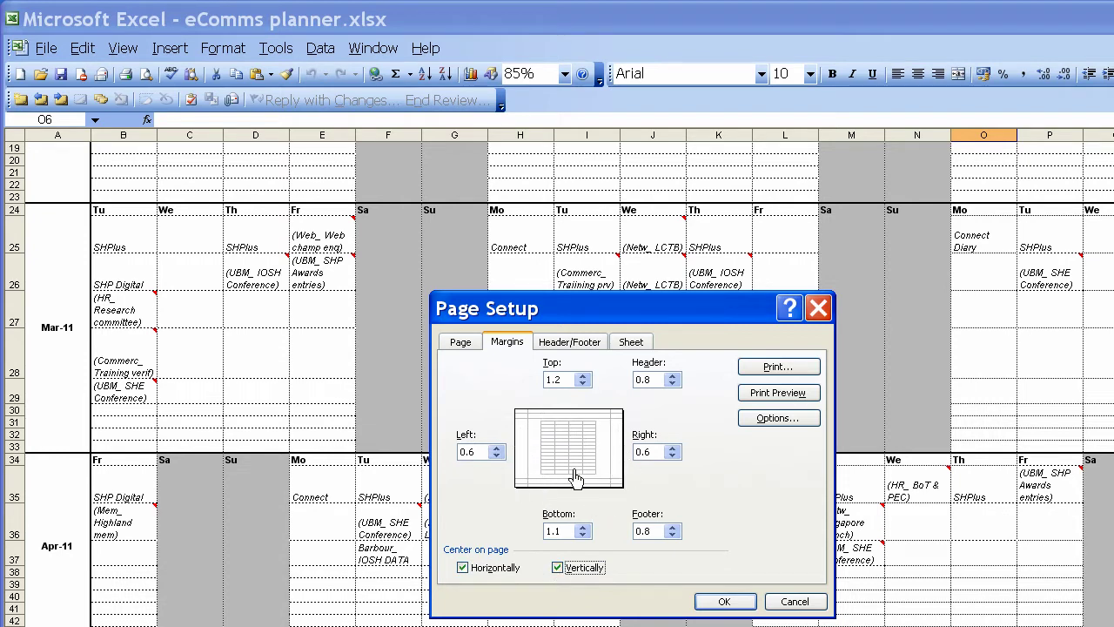
left_click(565, 342)
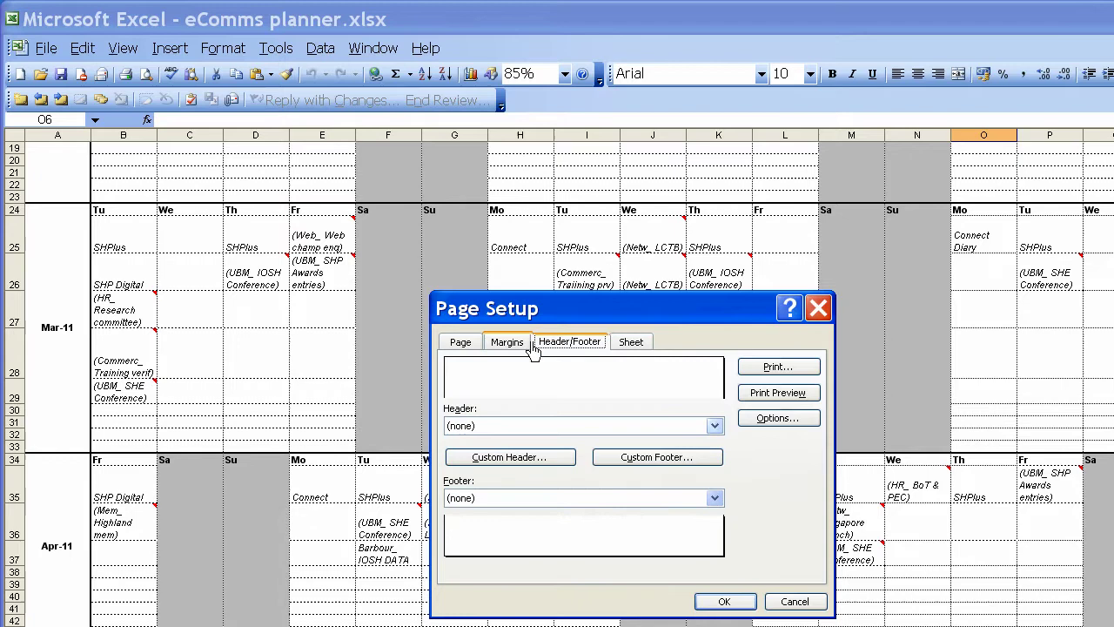
left_click(625, 342)
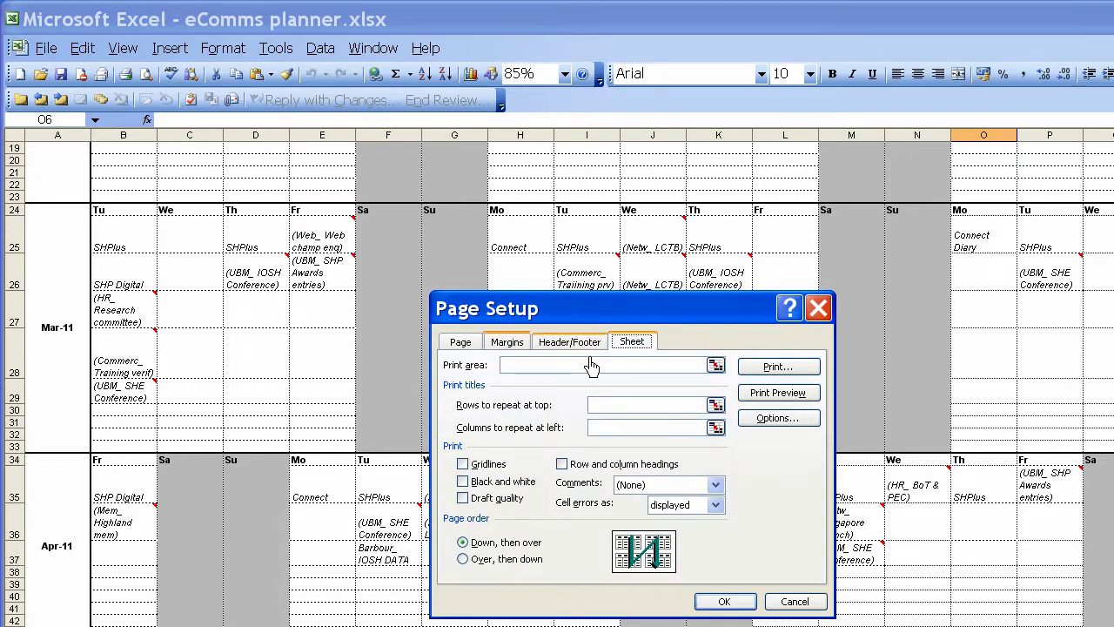
left_click(724, 603)
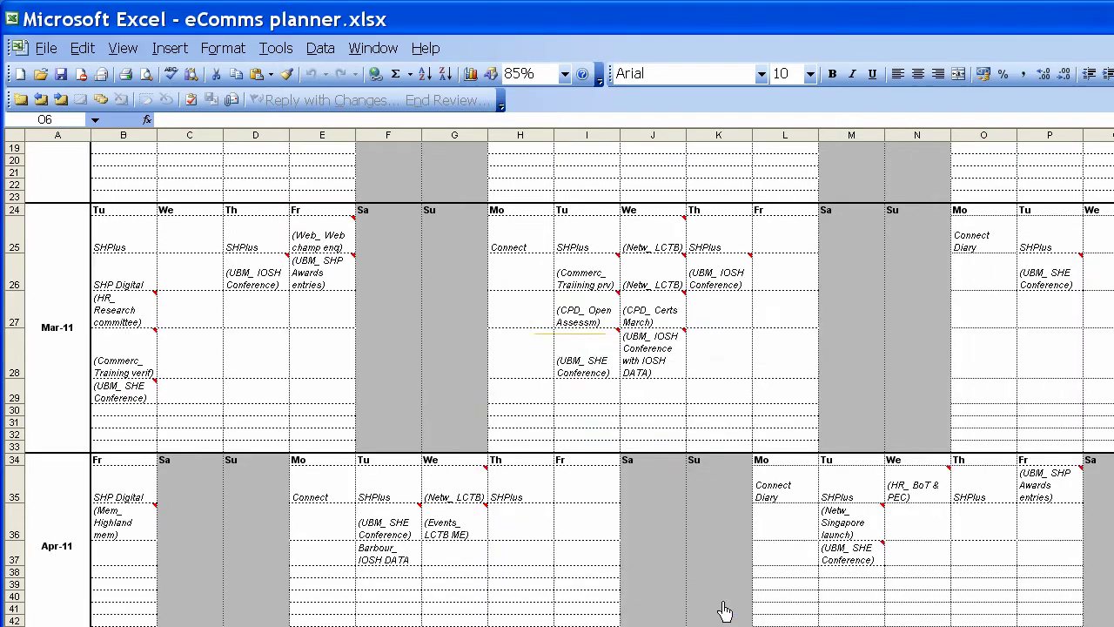
Step: Preview the planner printing on a single page, then close the preview
left_click(48, 48)
left_click(78, 93)
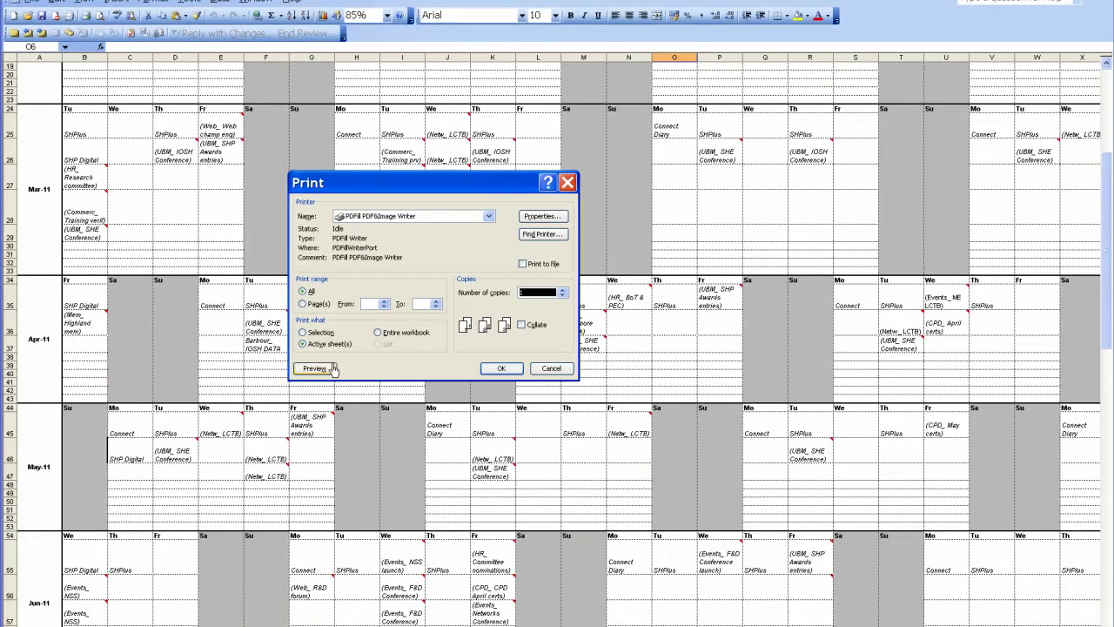
left_click(328, 369)
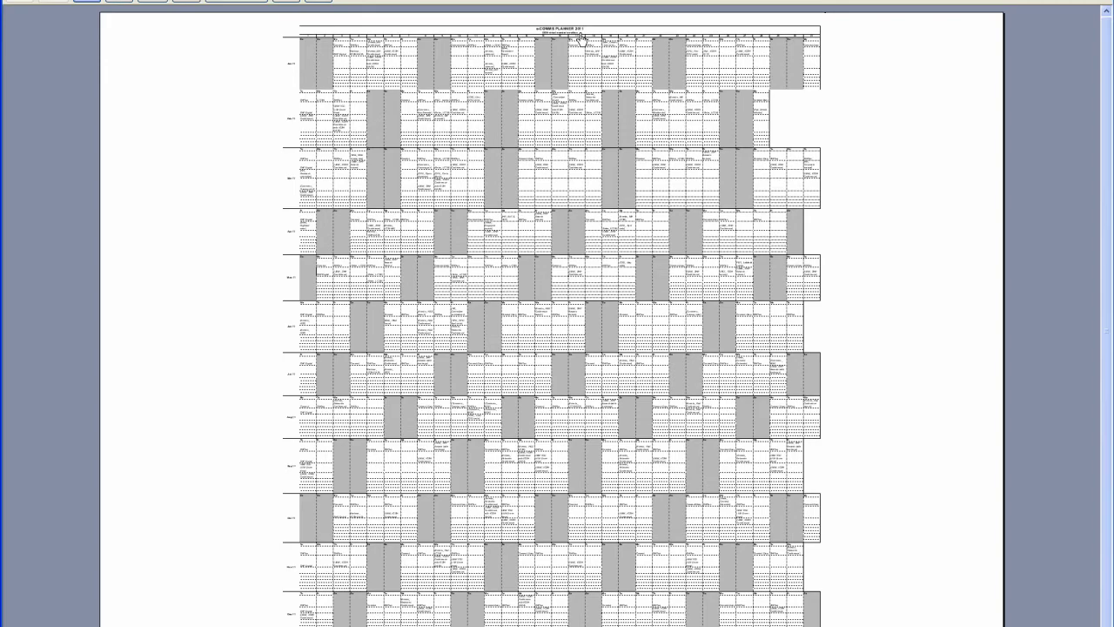
left_click(286, 2)
Step: Print the planner to eComms planner.pdf on the Desktop, replacing the existing file
left_click(31, 2)
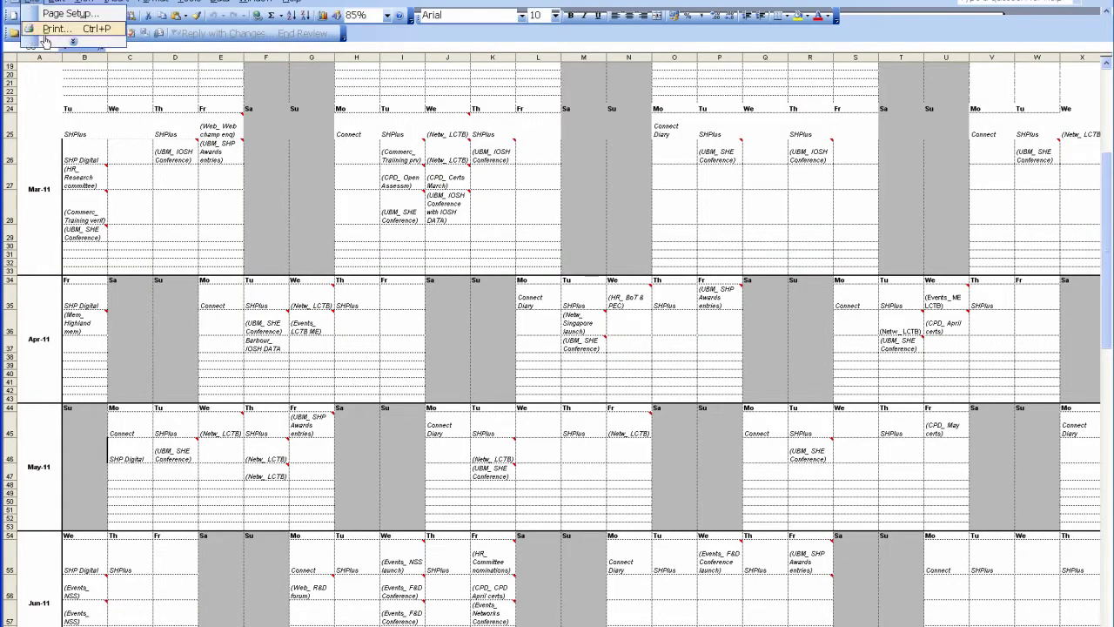
left_click(50, 29)
left_click(511, 371)
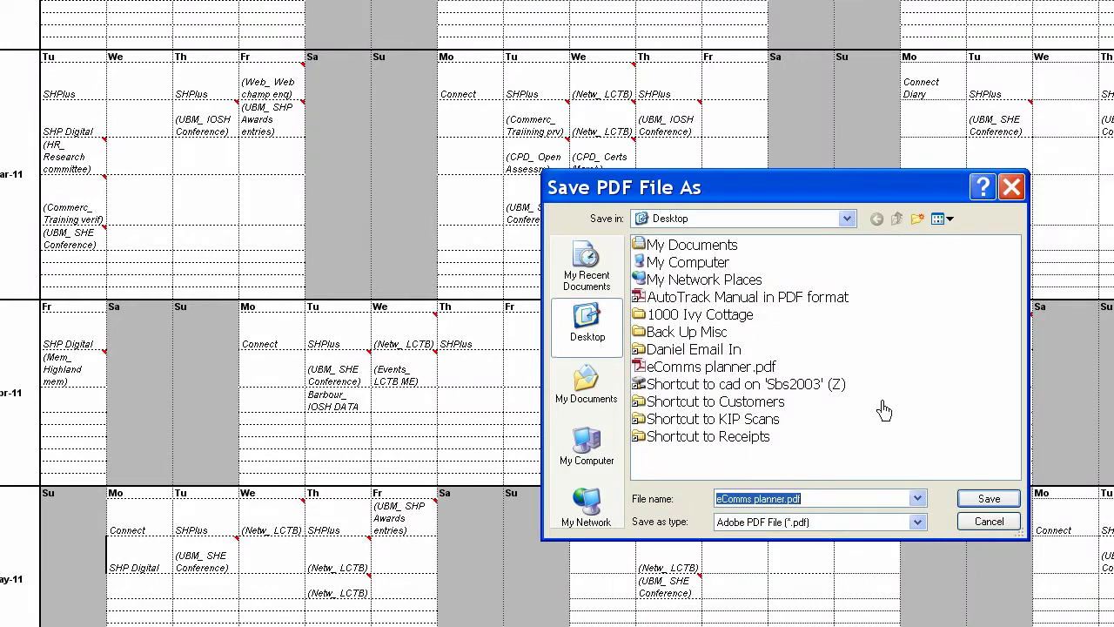
left_click(1014, 506)
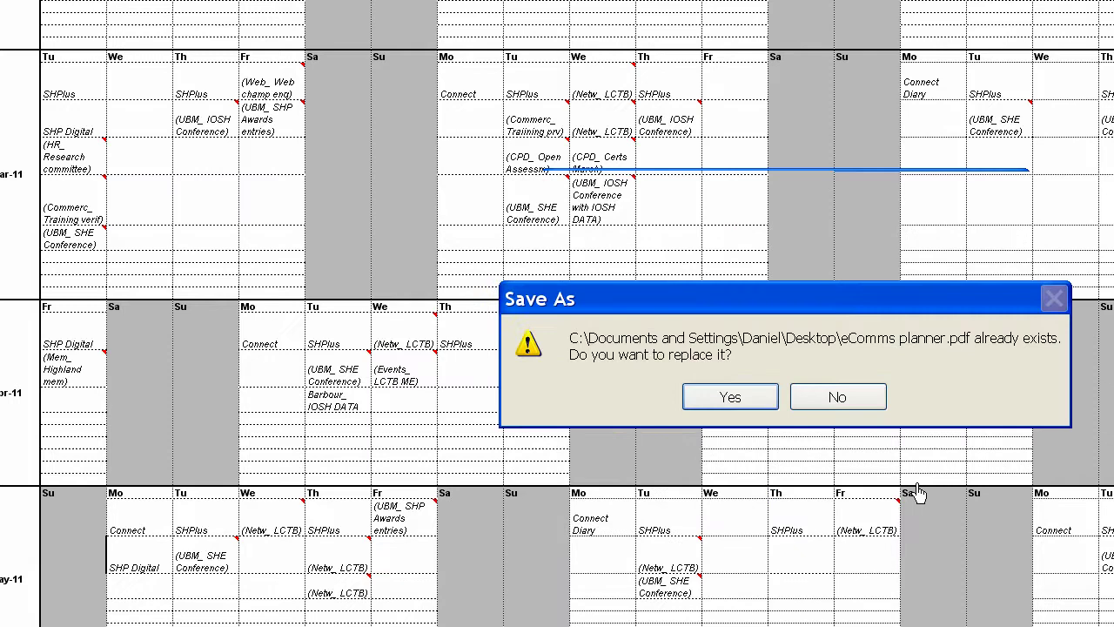
left_click(729, 397)
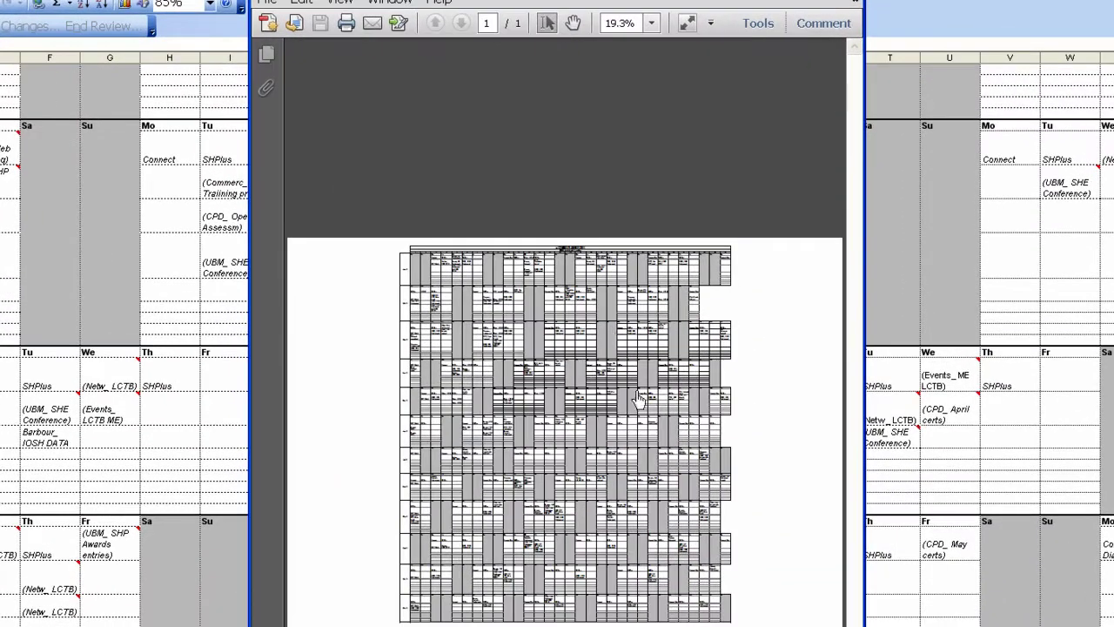
Step: Target the HP DesignJet 500 42+HPGL2 Card plotter with page scaling set to None
left_click(270, 5)
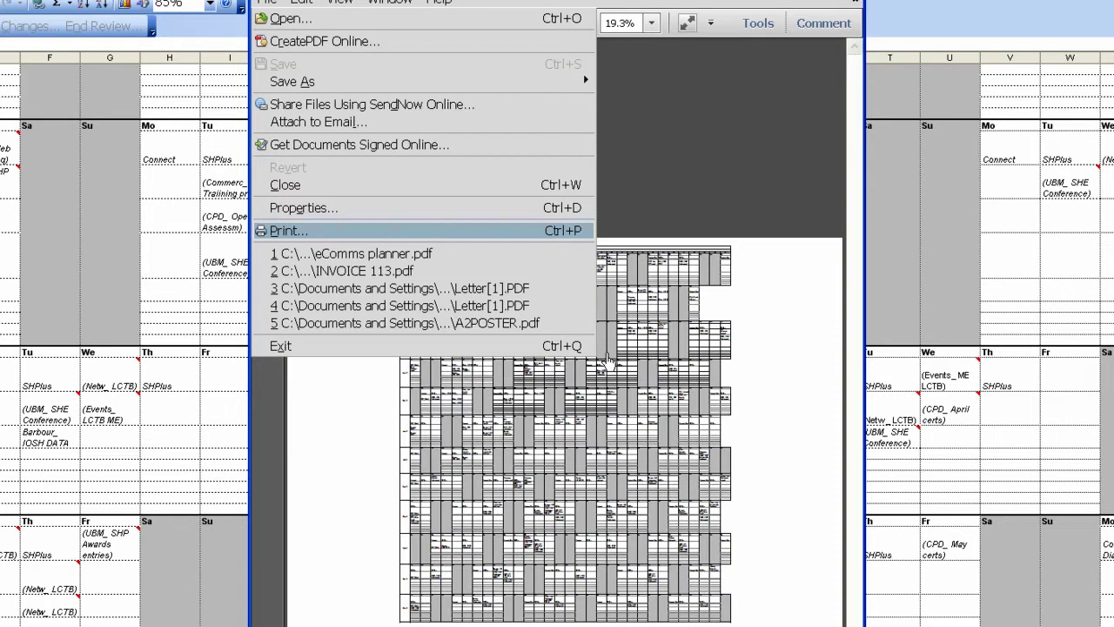
key("Return")
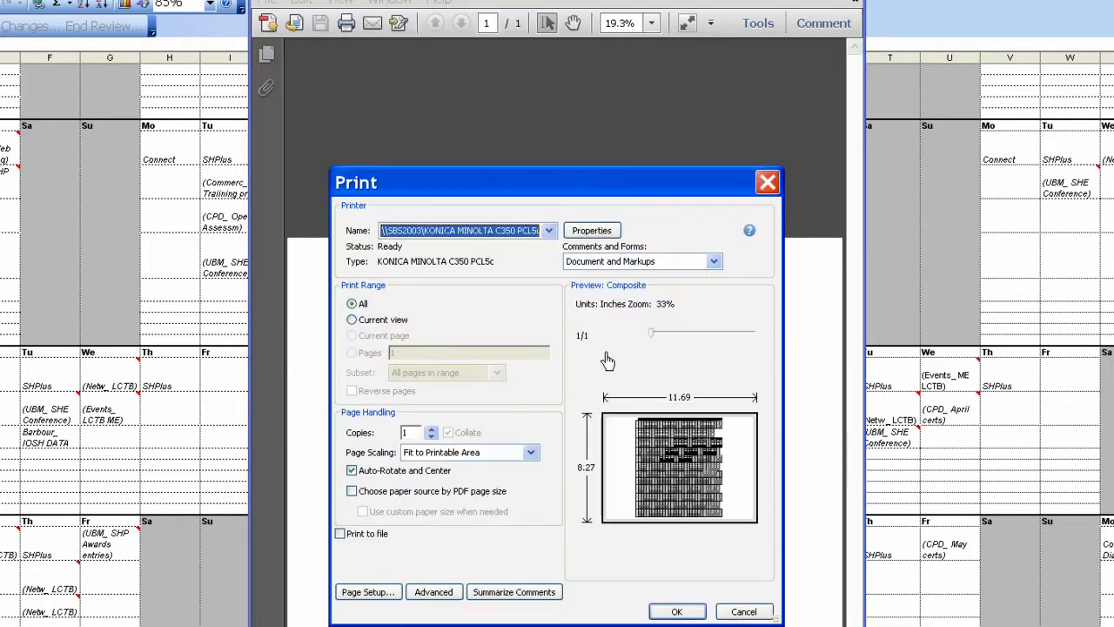
left_click(548, 231)
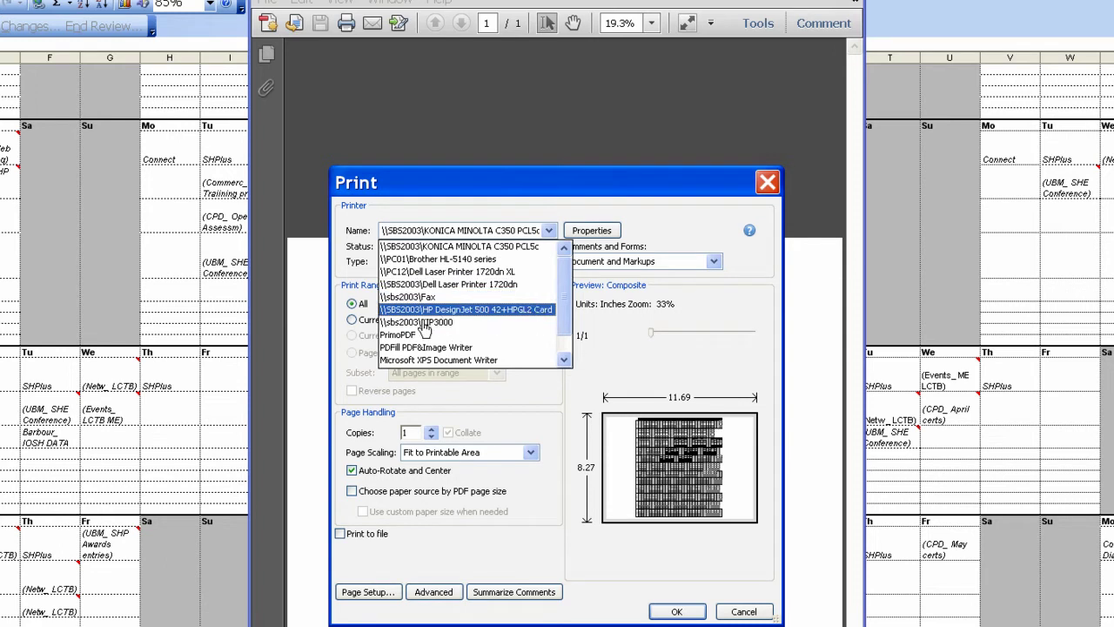
key("Return")
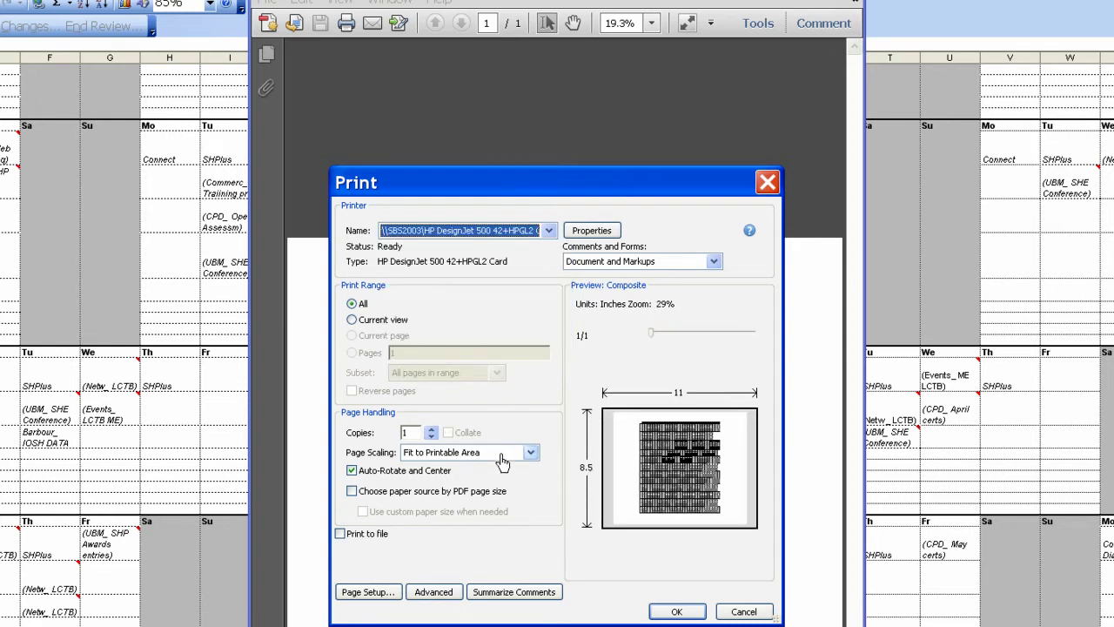
left_click(529, 454)
left_click(505, 467)
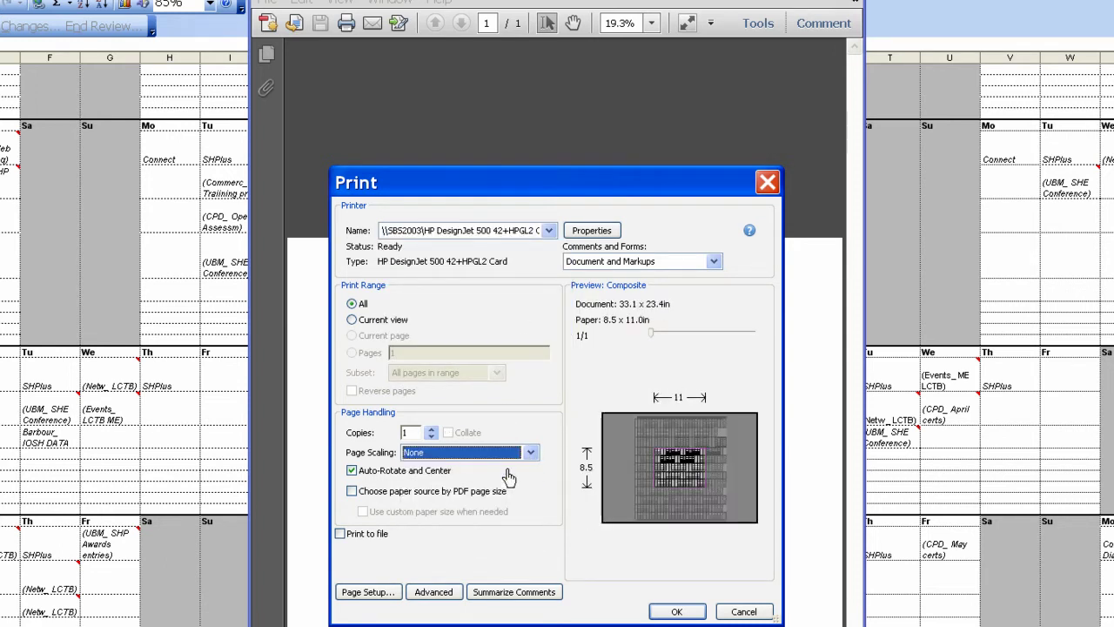
Step: Set the plotter's paper size to ISO A1 with small margins enabled
left_click(587, 236)
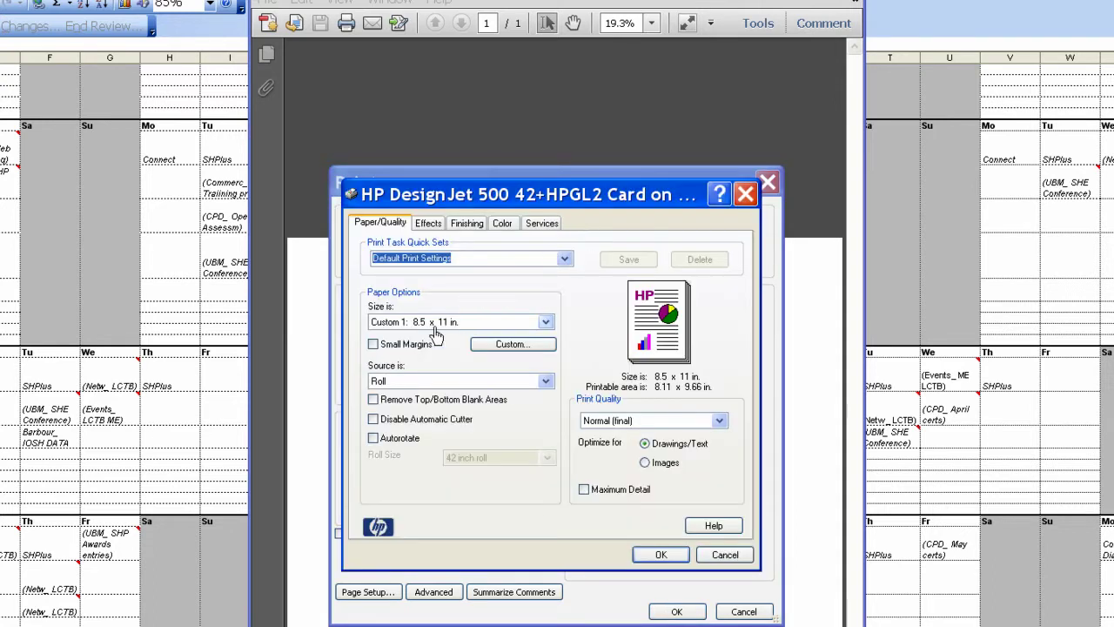
left_click(437, 323)
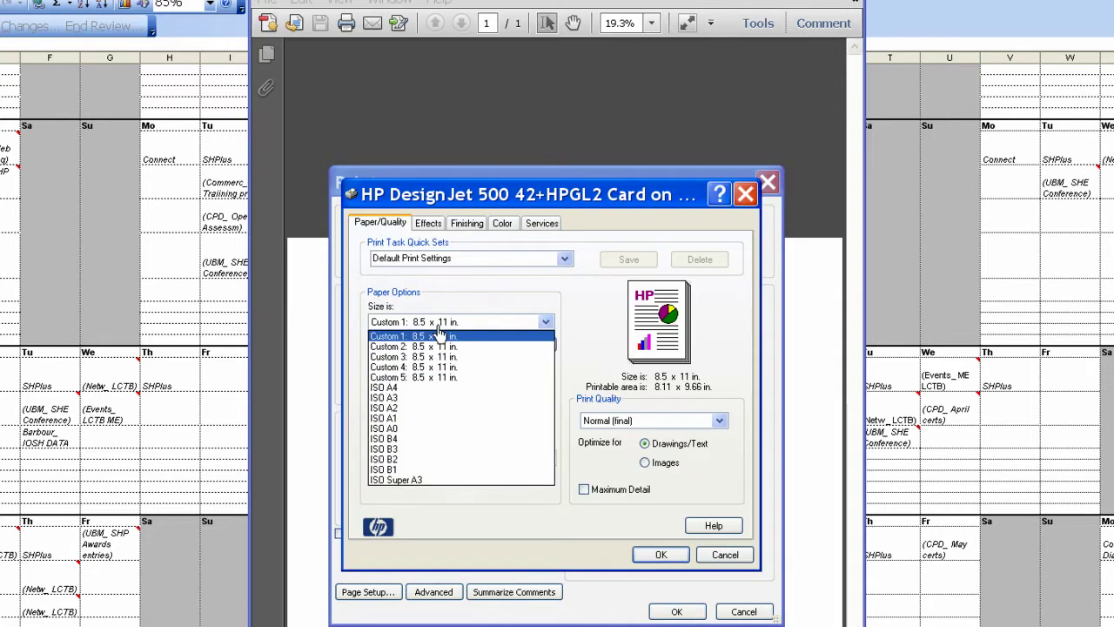
left_click(443, 419)
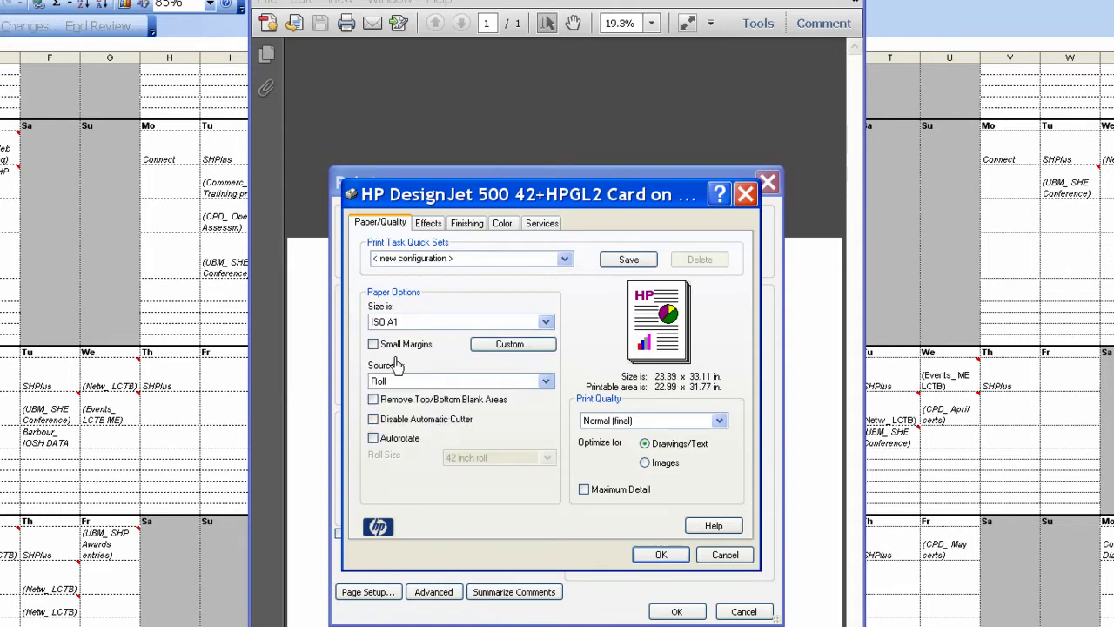
left_click(374, 343)
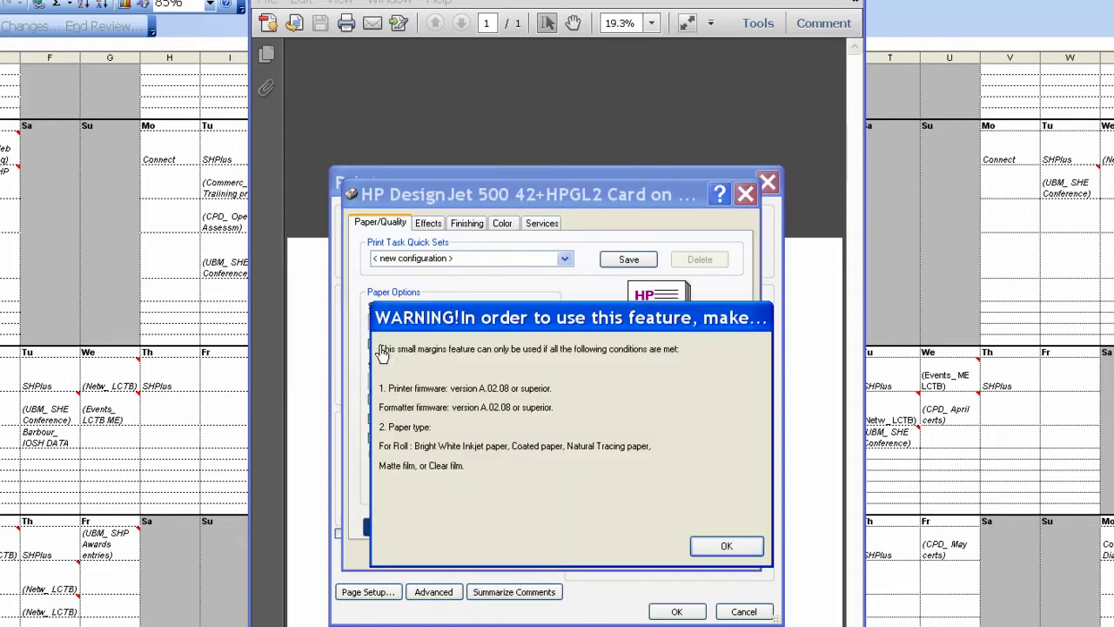
left_click(727, 547)
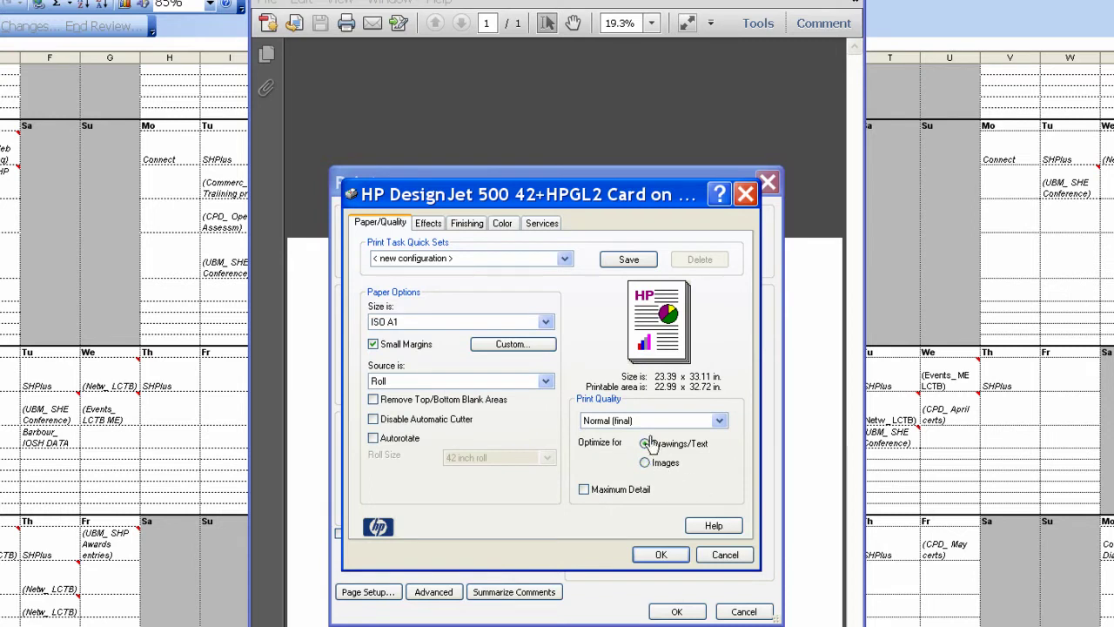
Step: Set the plotter to print in landscape orientation
left_click(427, 223)
left_click(466, 223)
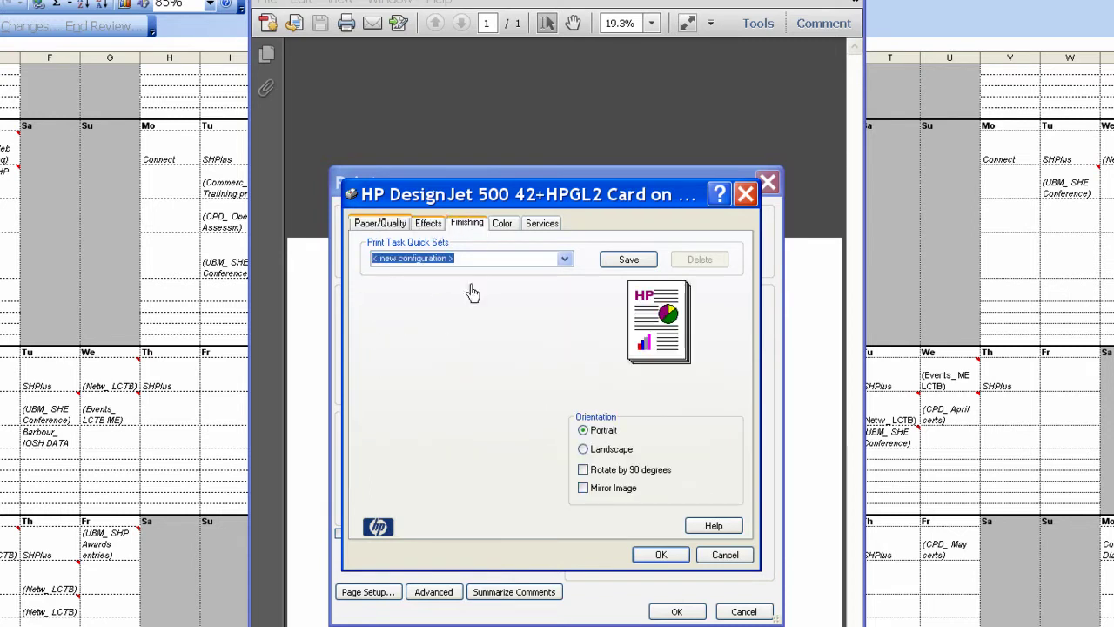
left_click(607, 452)
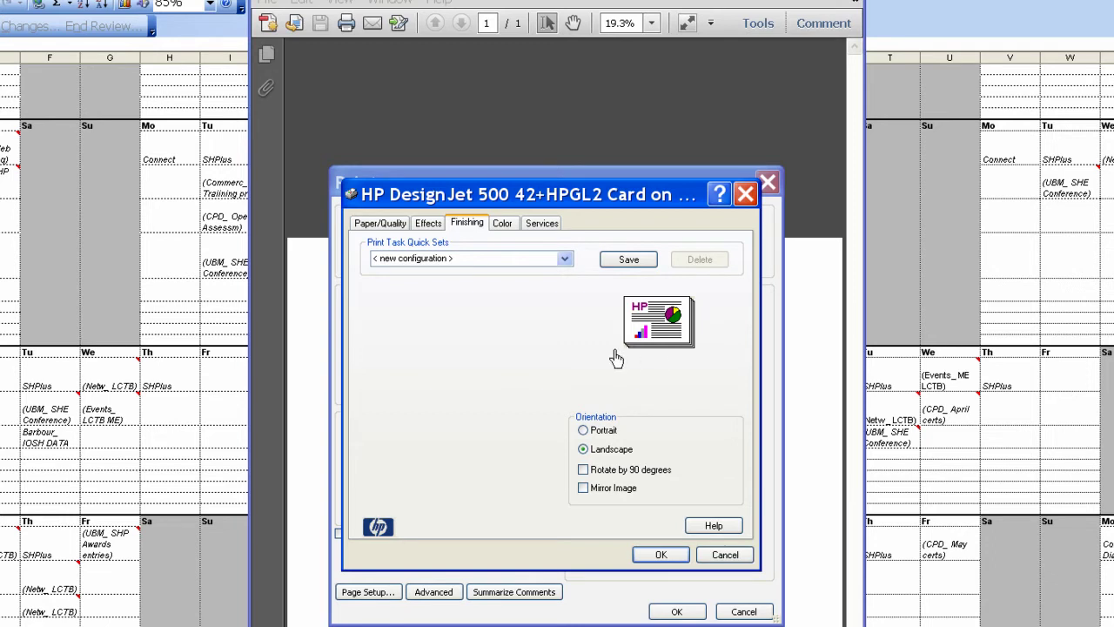
Step: Turn on Send Job as Bitmap in the plotter's Services troubleshooting options
left_click(505, 224)
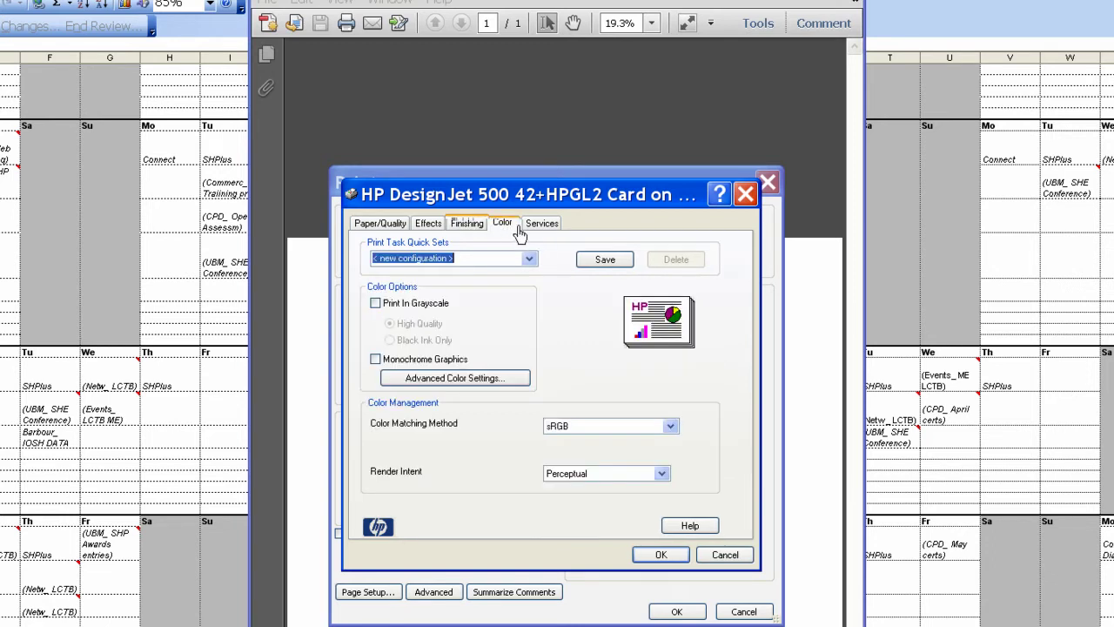
left_click(542, 223)
left_click(424, 492)
left_click(484, 388)
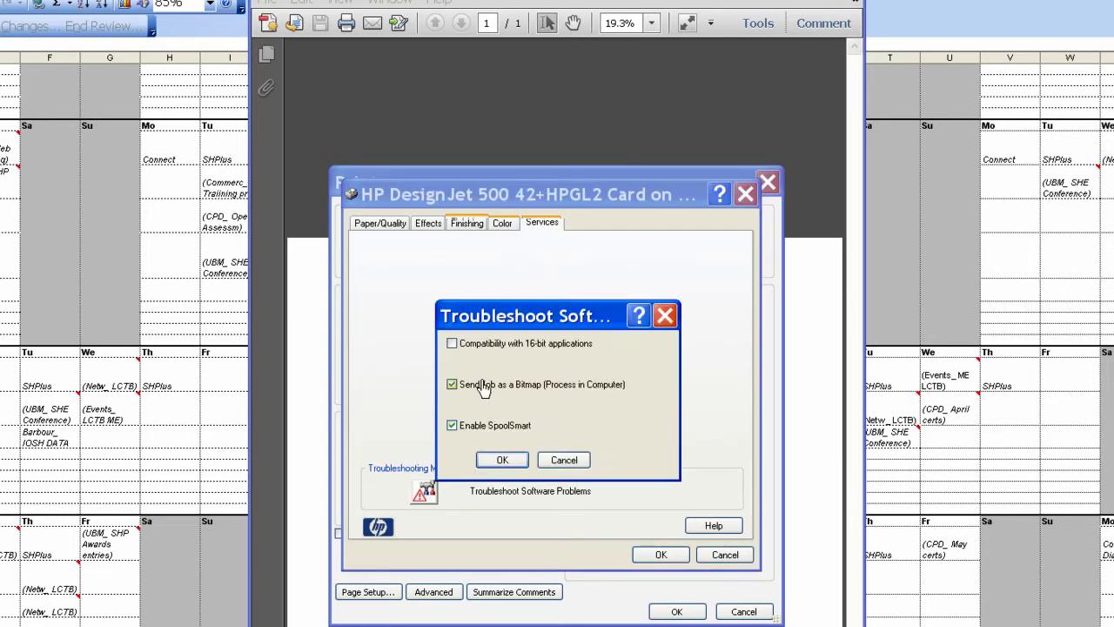
left_click(492, 460)
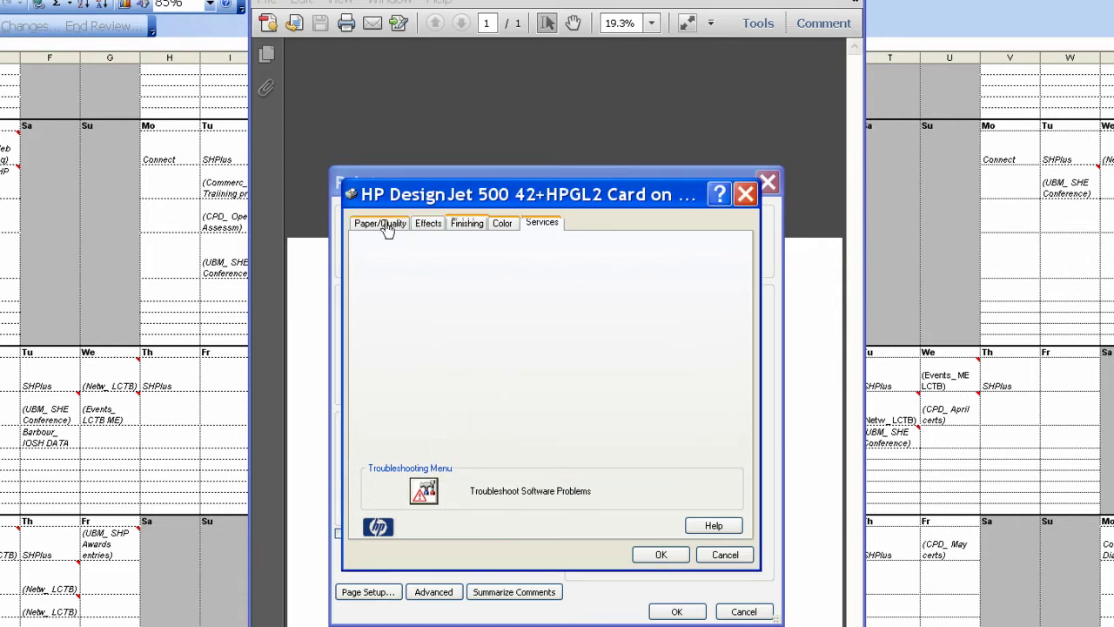
left_click(387, 228)
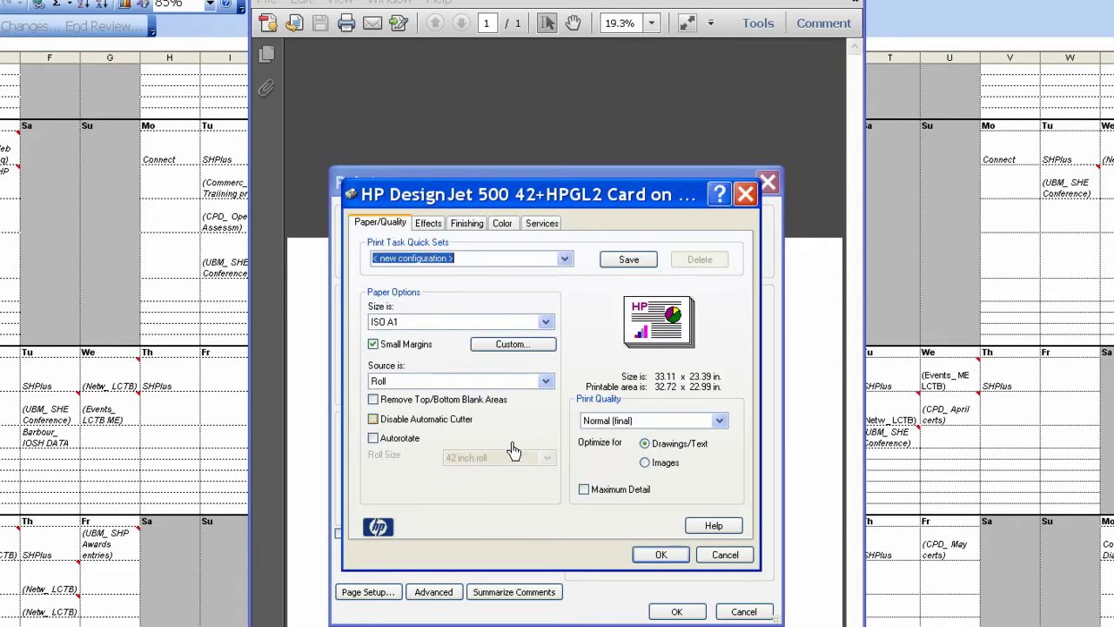
Step: Accept the A1 plotter properties and set page scaling to Fit to Printable Area
left_click(663, 555)
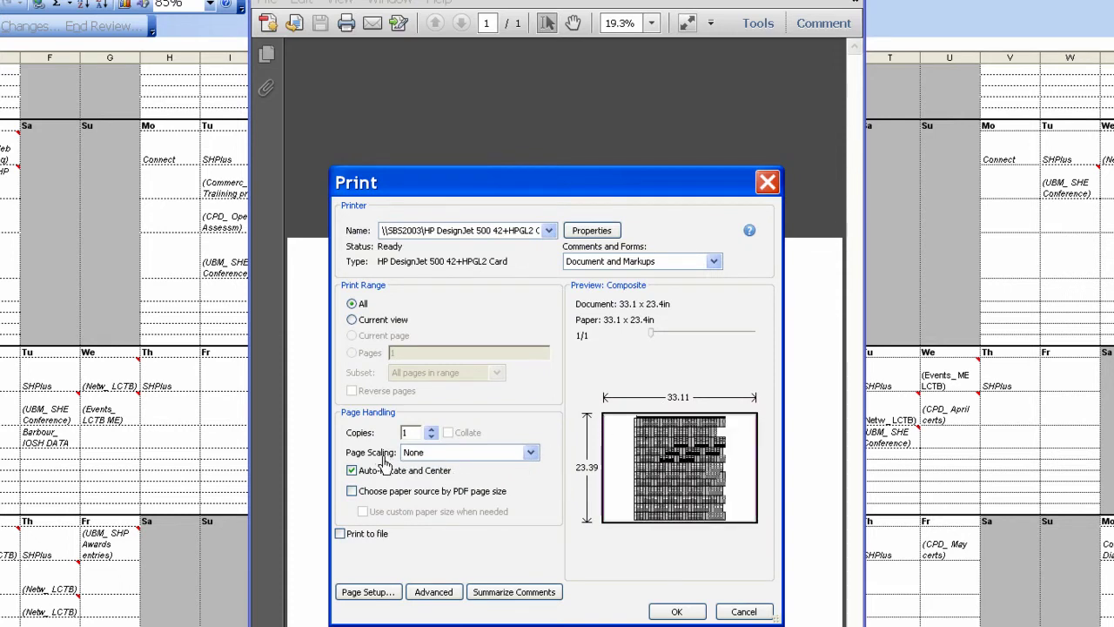
left_click(479, 453)
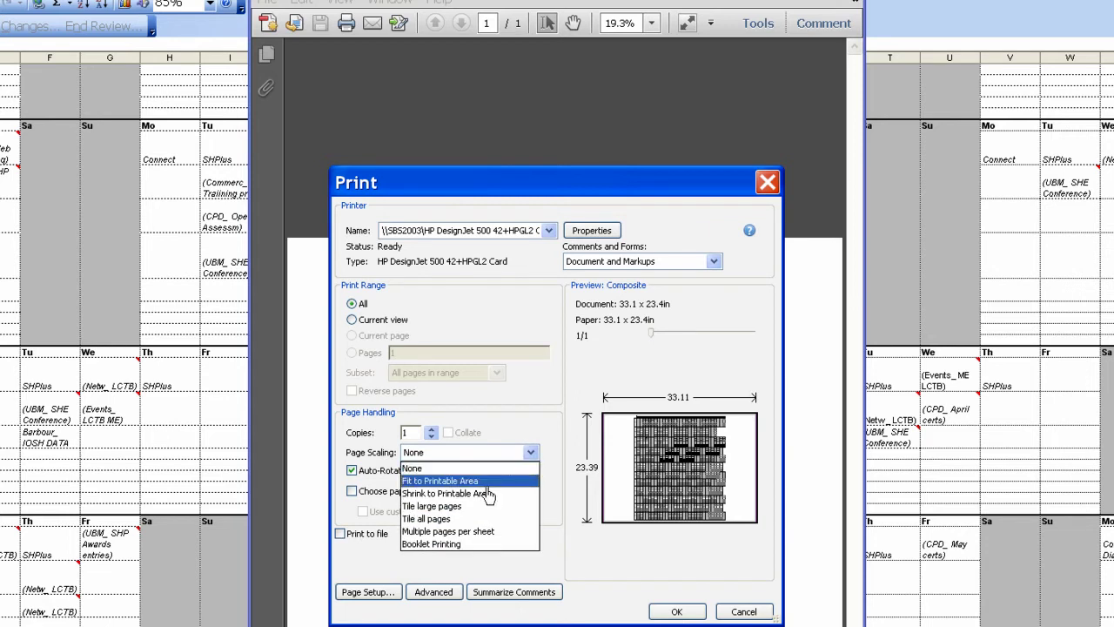
left_click(485, 486)
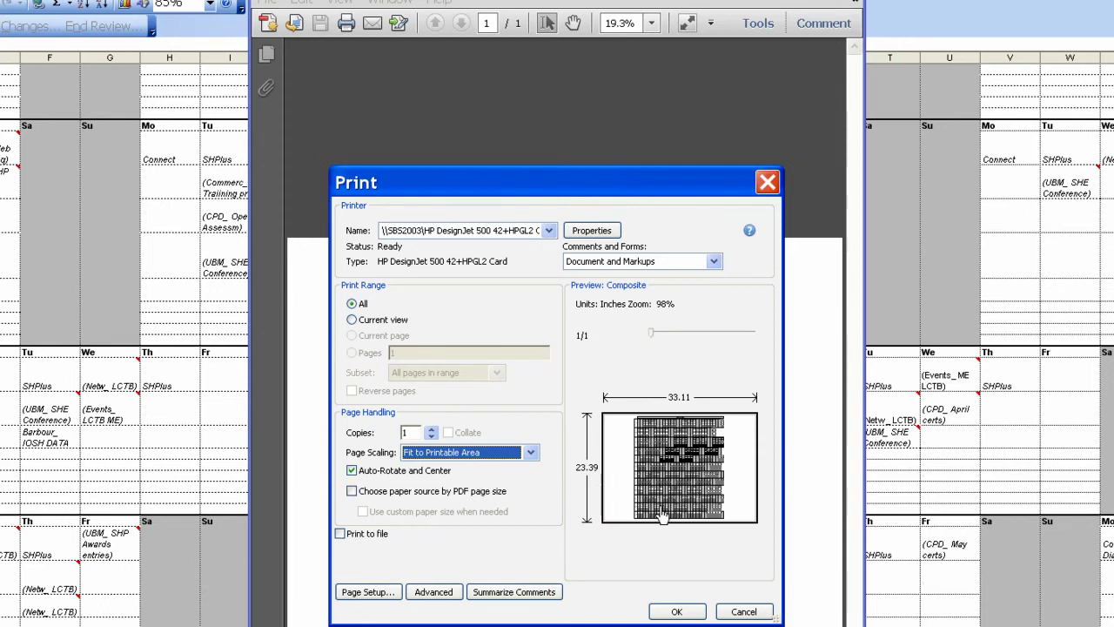
left_click(528, 453)
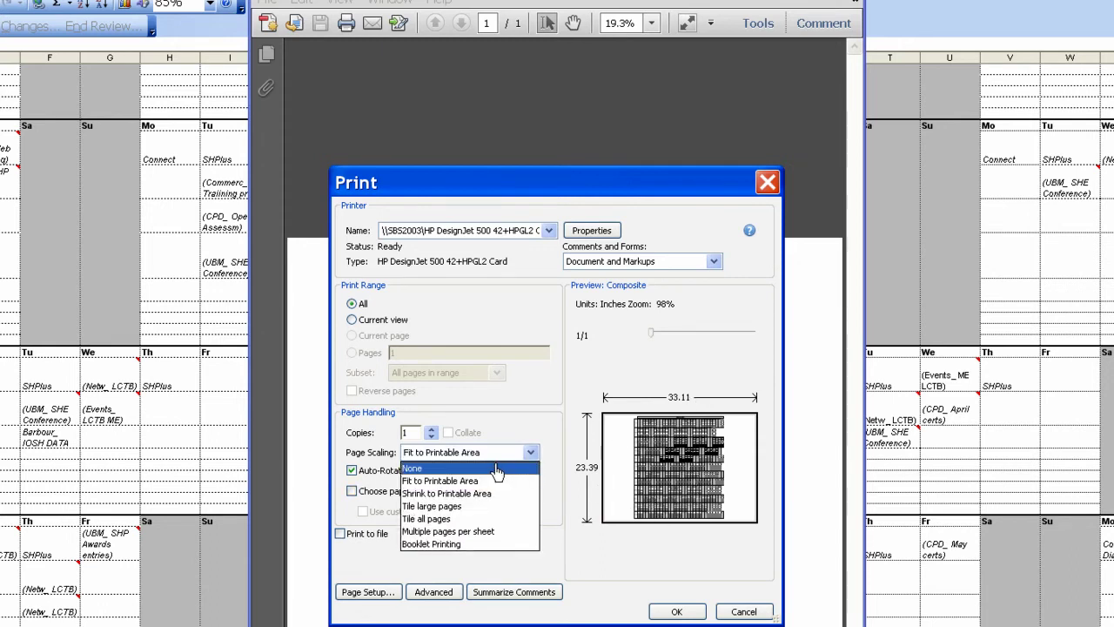
left_click(496, 471)
left_click(528, 453)
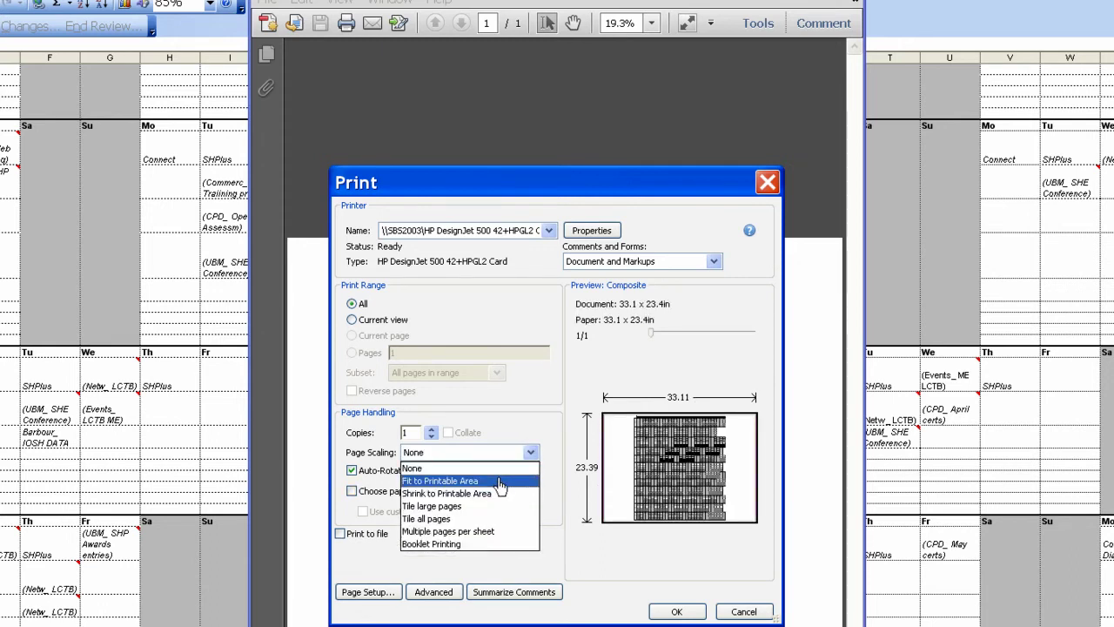
left_click(492, 481)
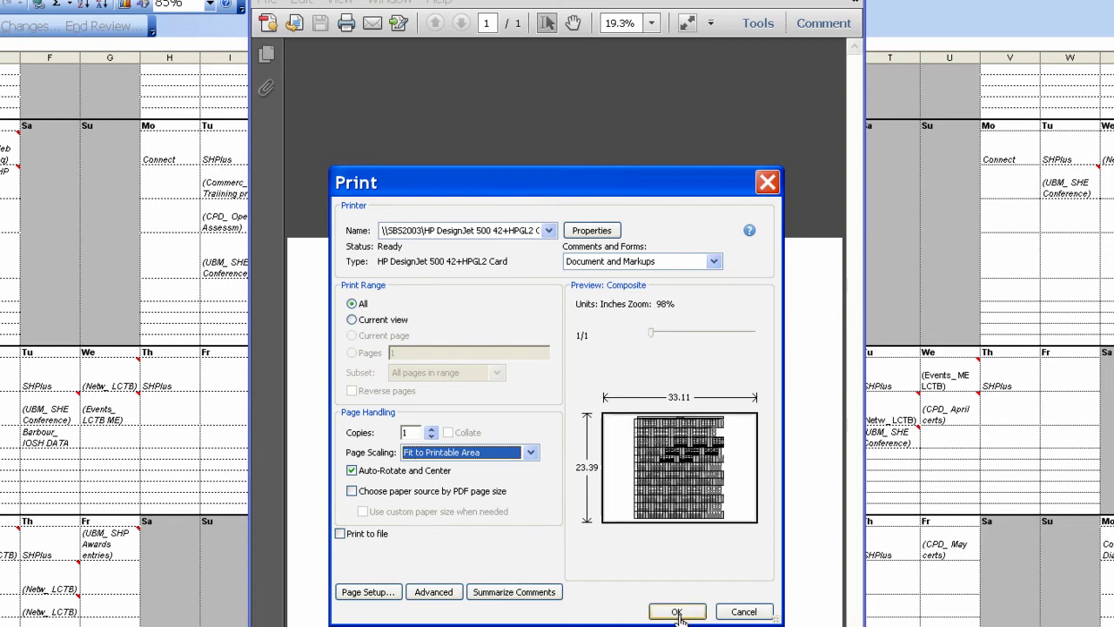